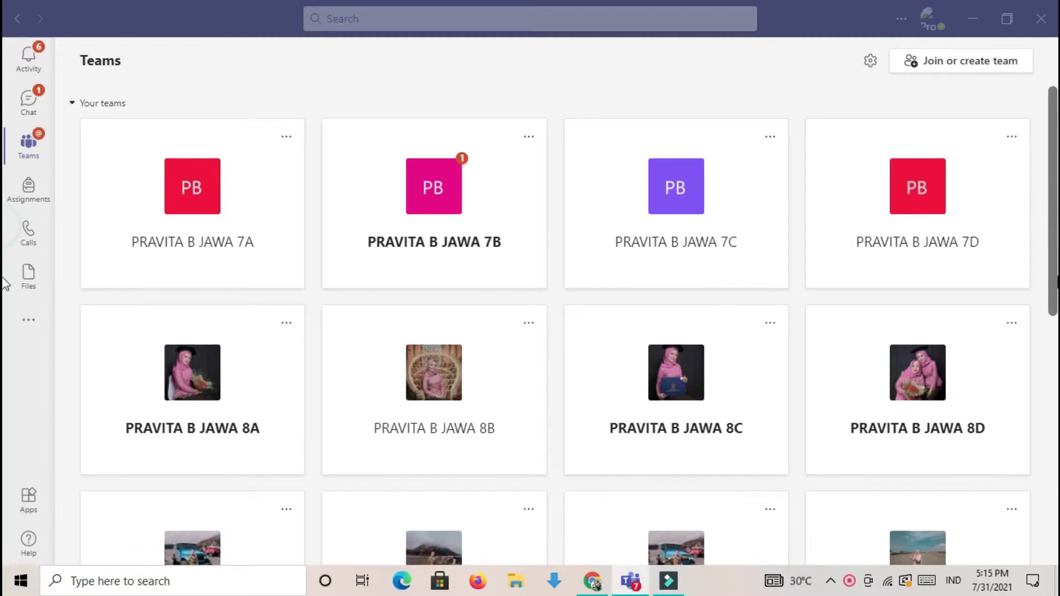
- Start creating a new team and choose Class as the team type
scroll(5, 318, "down", 3)
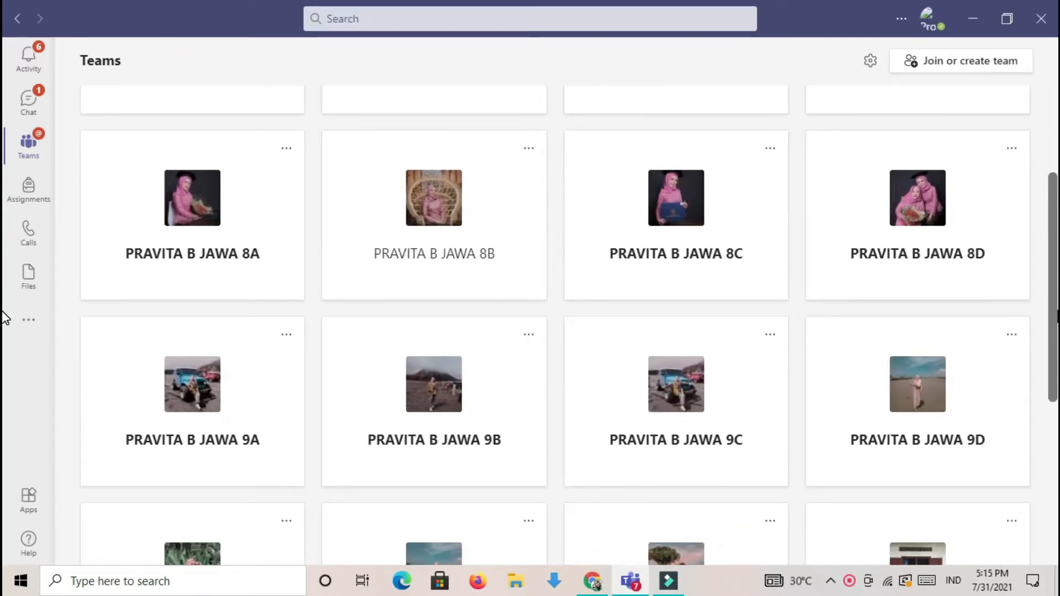
scroll(6, 317, "down", 2)
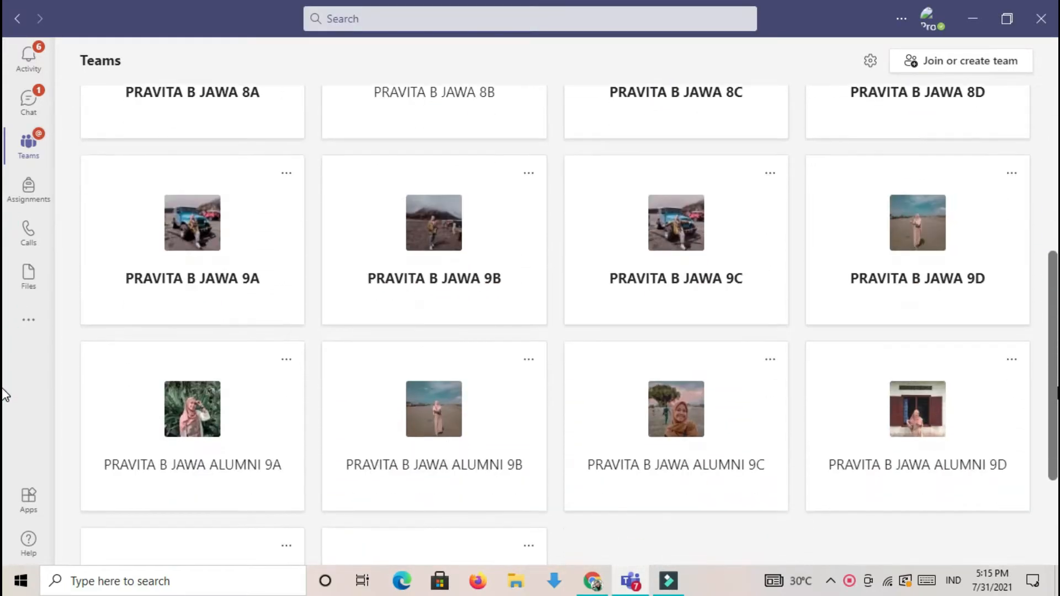
scroll(1055, 343, "up", 1)
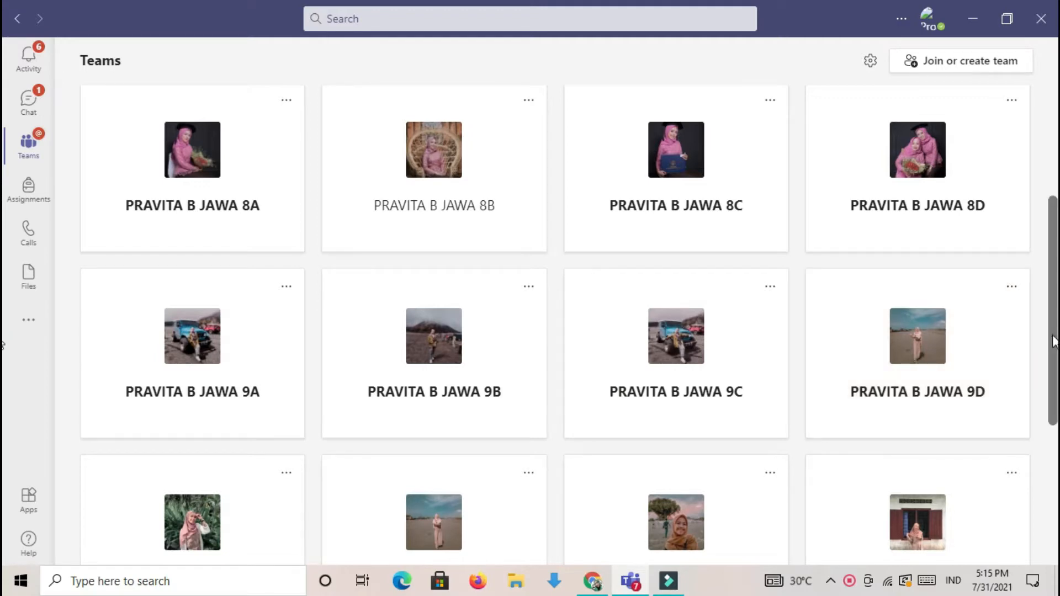
scroll(5, 345, "up", 4)
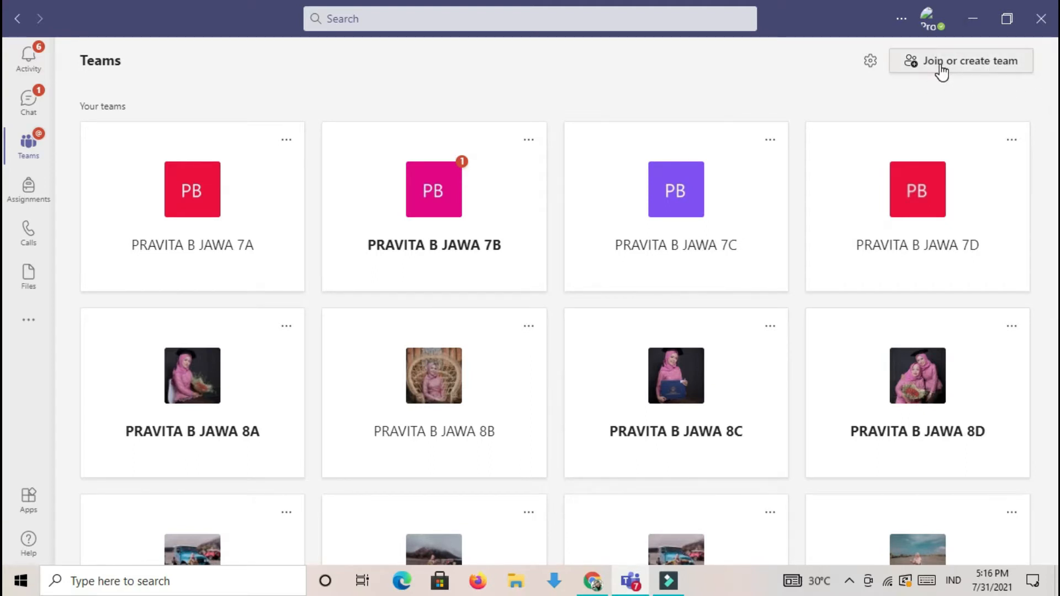
left_click(958, 60)
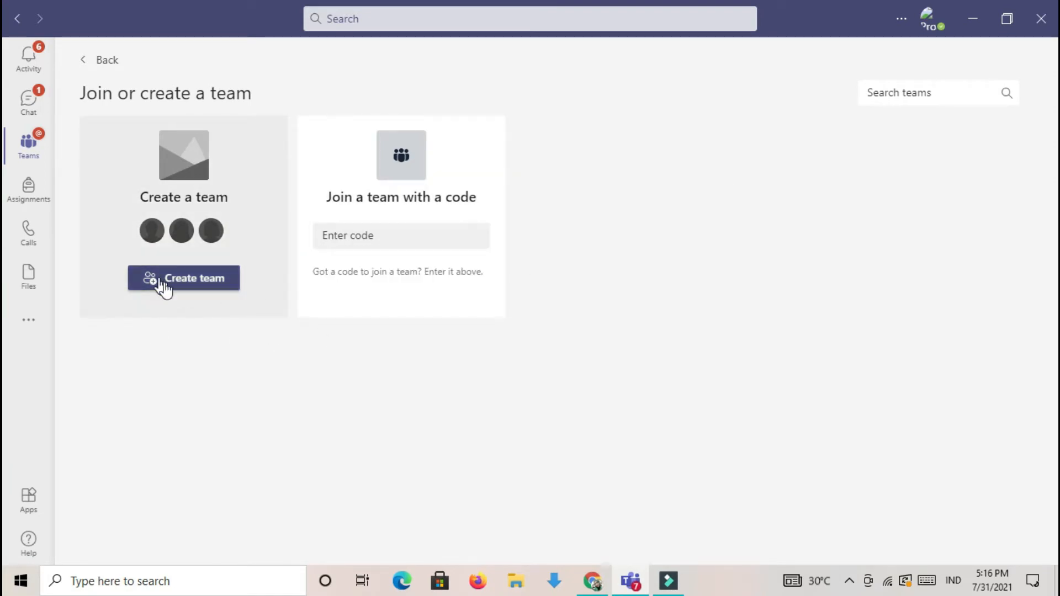
left_click(183, 280)
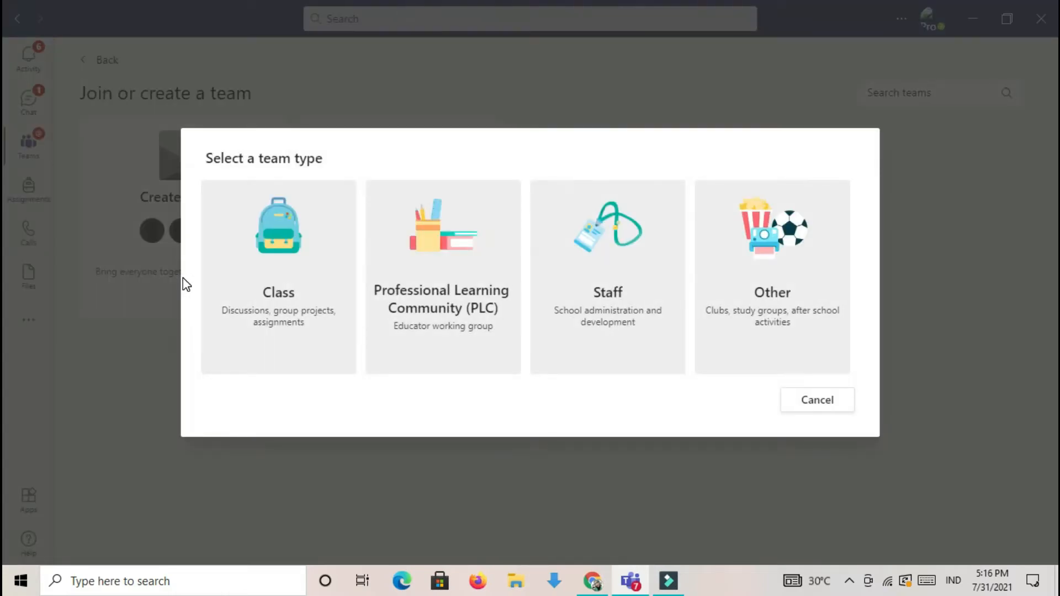
left_click(292, 301)
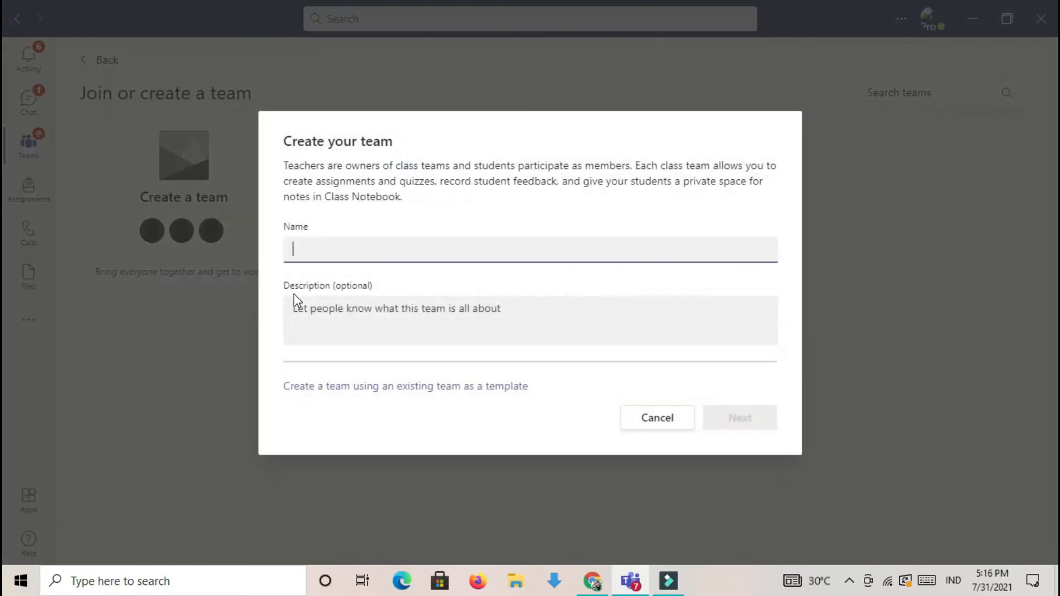
- Name the class team with the teacher's name followed by "B JAWA 8A BARU", leave the description empty, and create it
left_click(322, 248)
type("P")
key("Caps_Lock")
type("R")
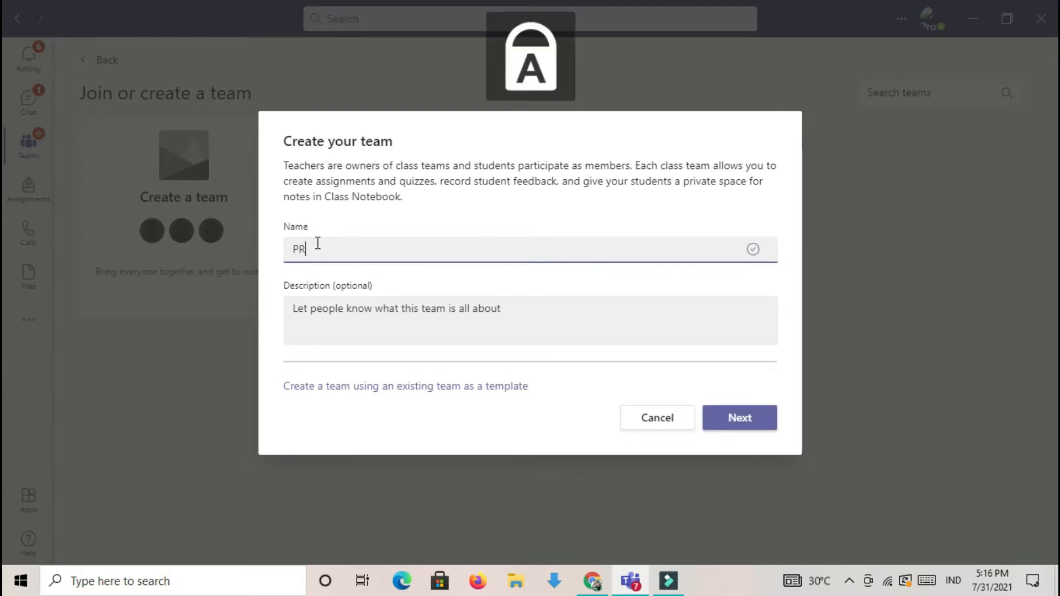
type("AVITA ")
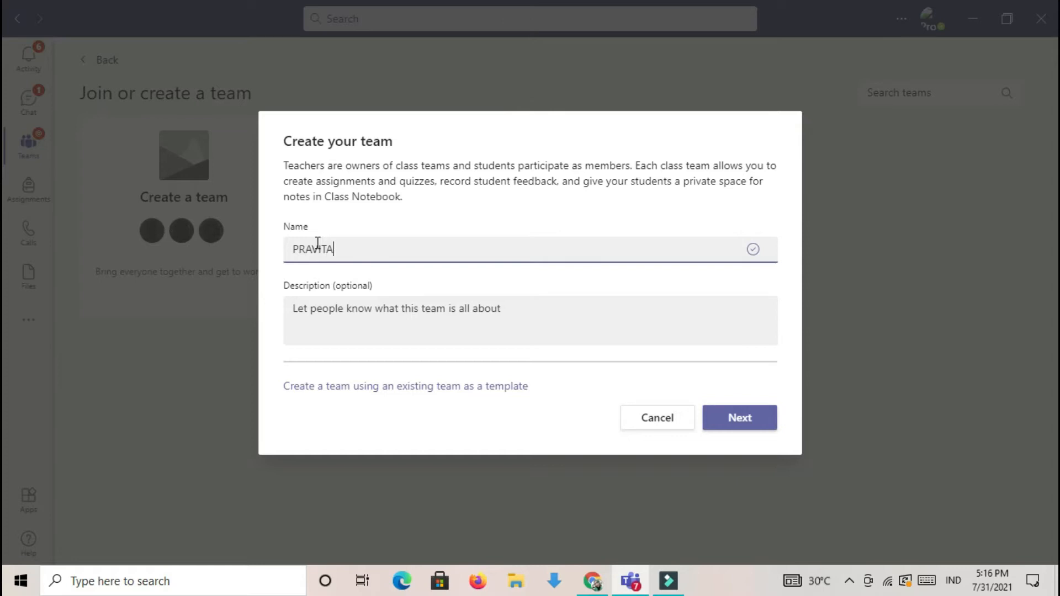
type("B JAWA 8A BARU")
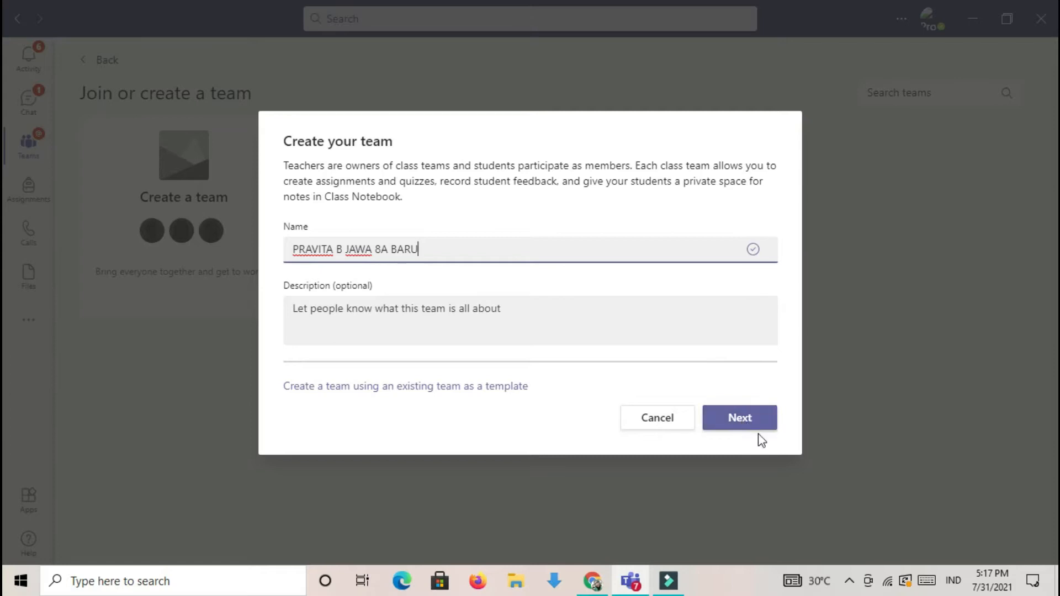
left_click(740, 418)
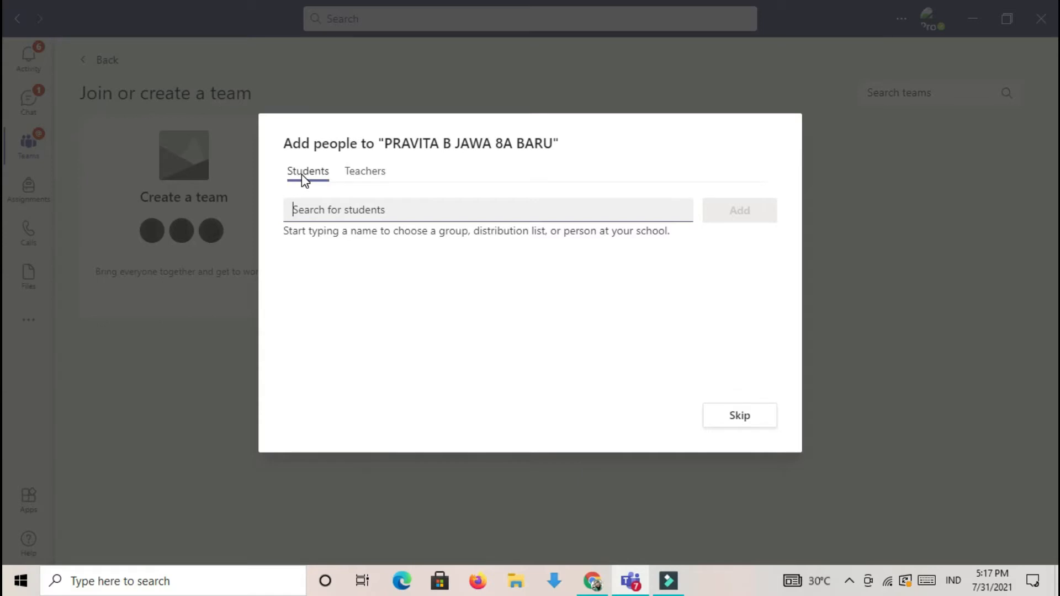
- Add the school principal to the new team as a teacher, without adding students, and finish adding people
left_click(371, 172)
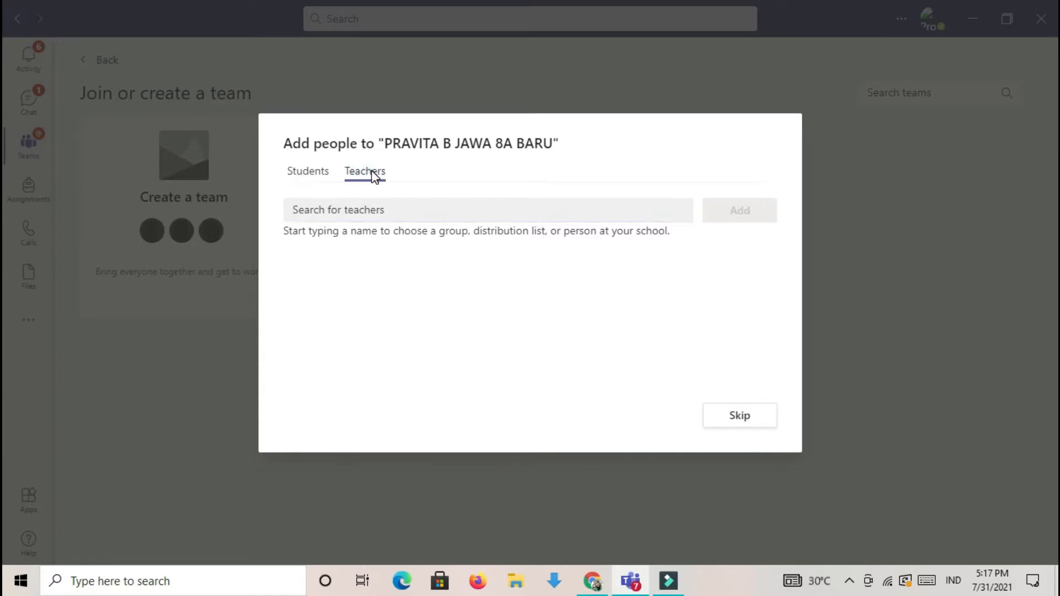
left_click(360, 211)
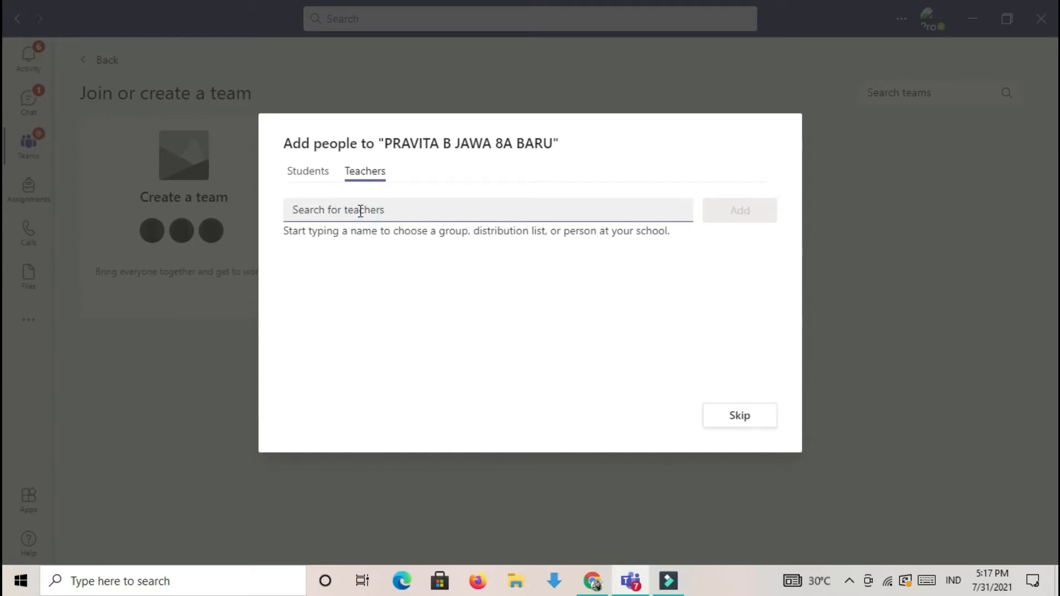
type("ETY")
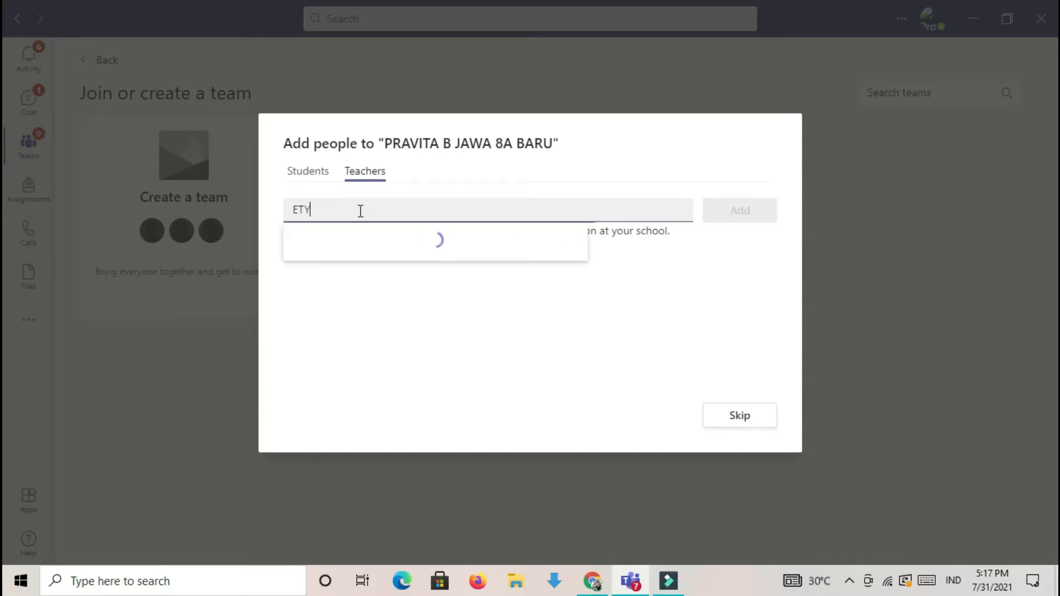
type("K")
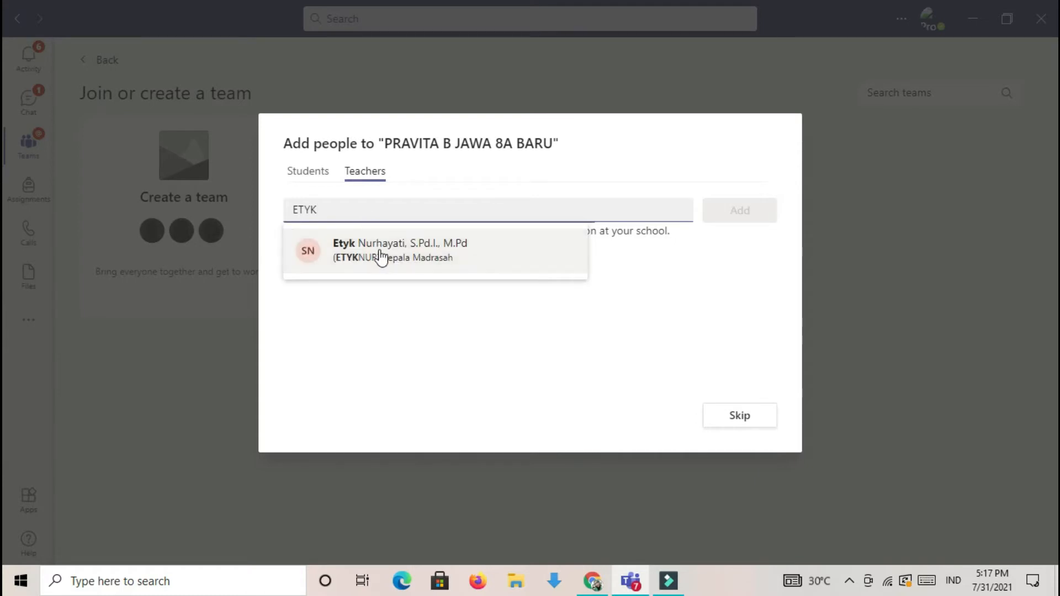
left_click(440, 251)
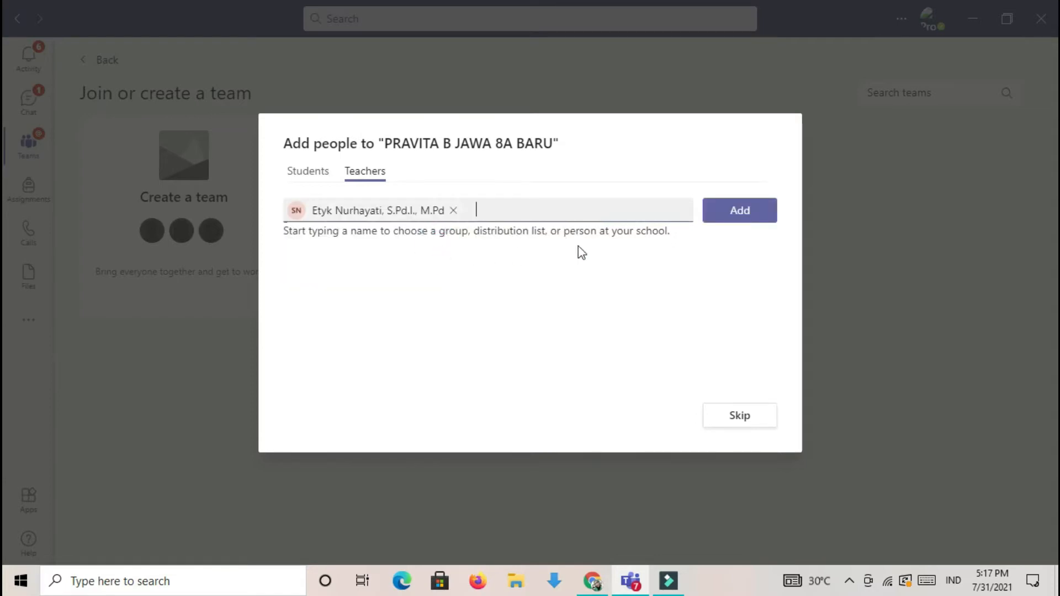
left_click(742, 221)
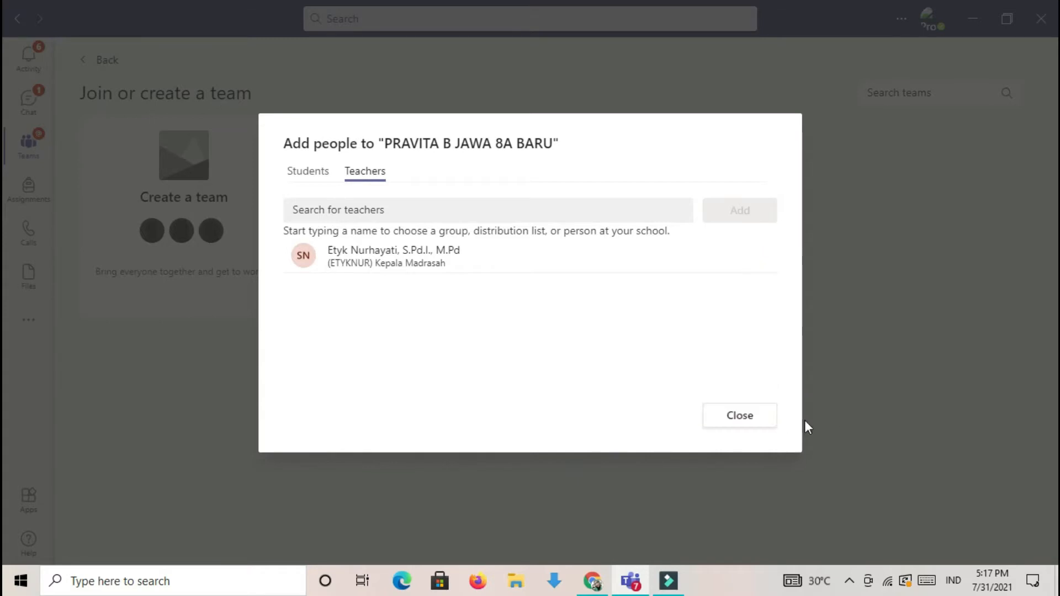
left_click(740, 420)
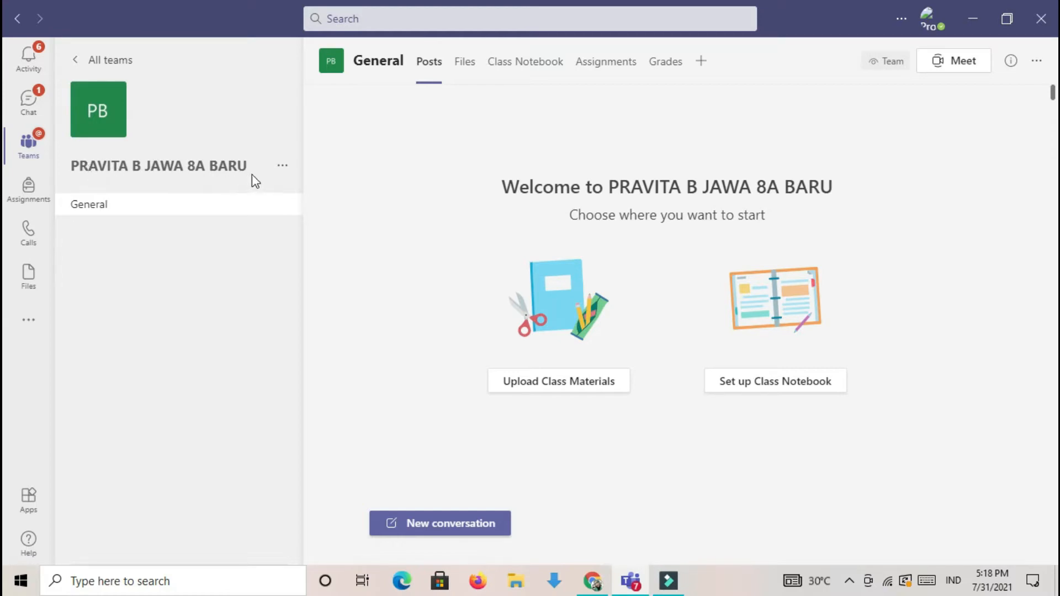
- Generate a team code in the new class team's settings so that students can join directly
left_click(281, 171)
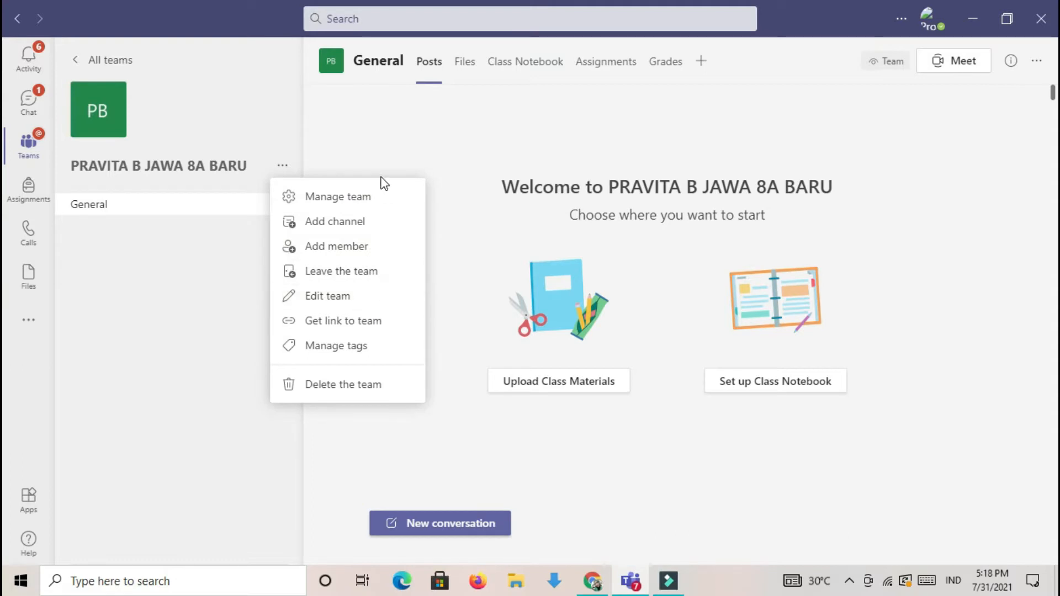
left_click(377, 197)
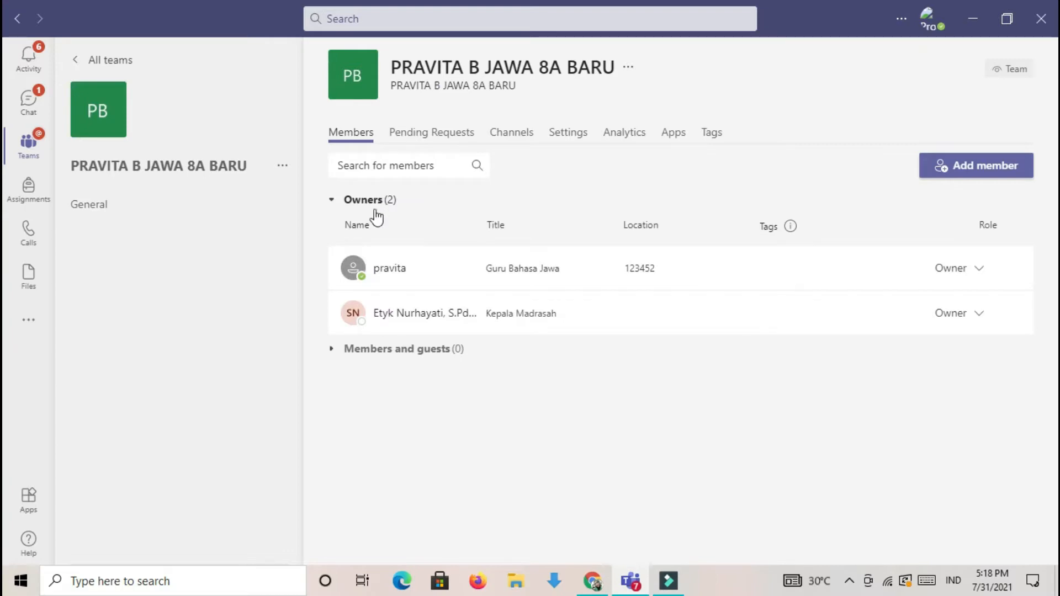
left_click(283, 166)
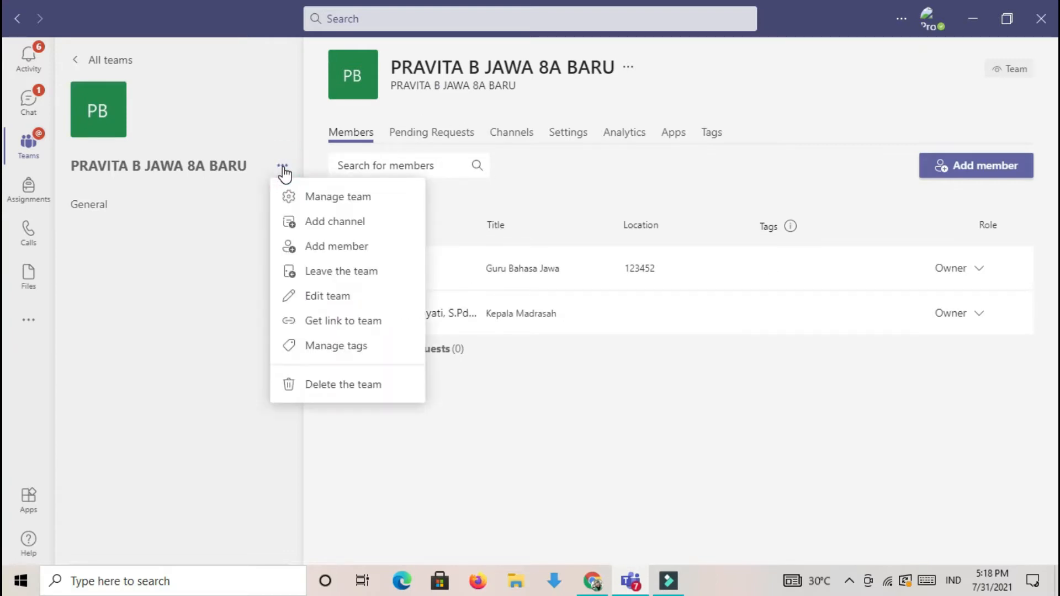
left_click(331, 203)
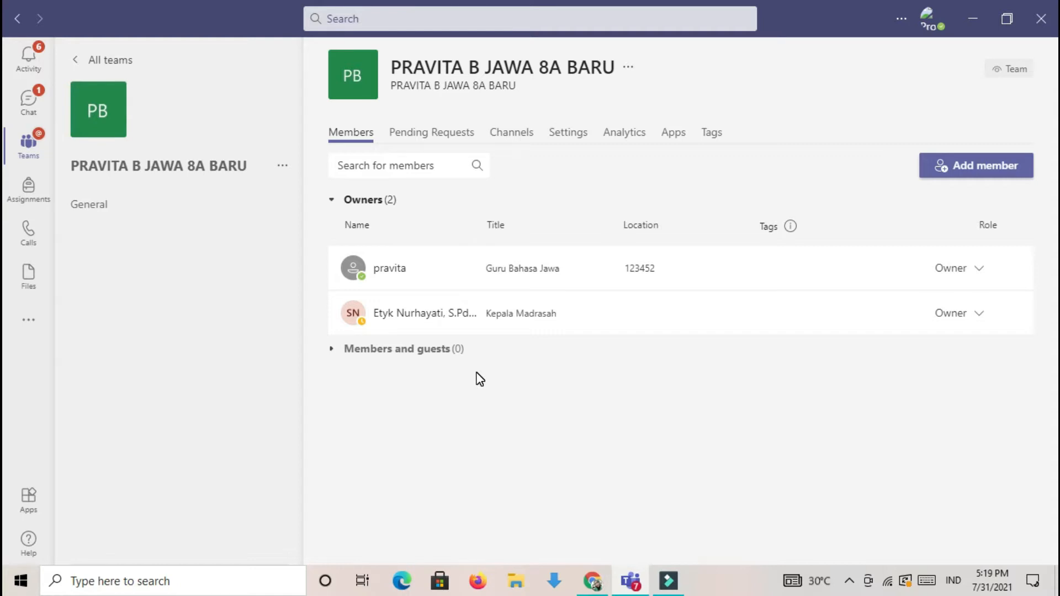
left_click(566, 138)
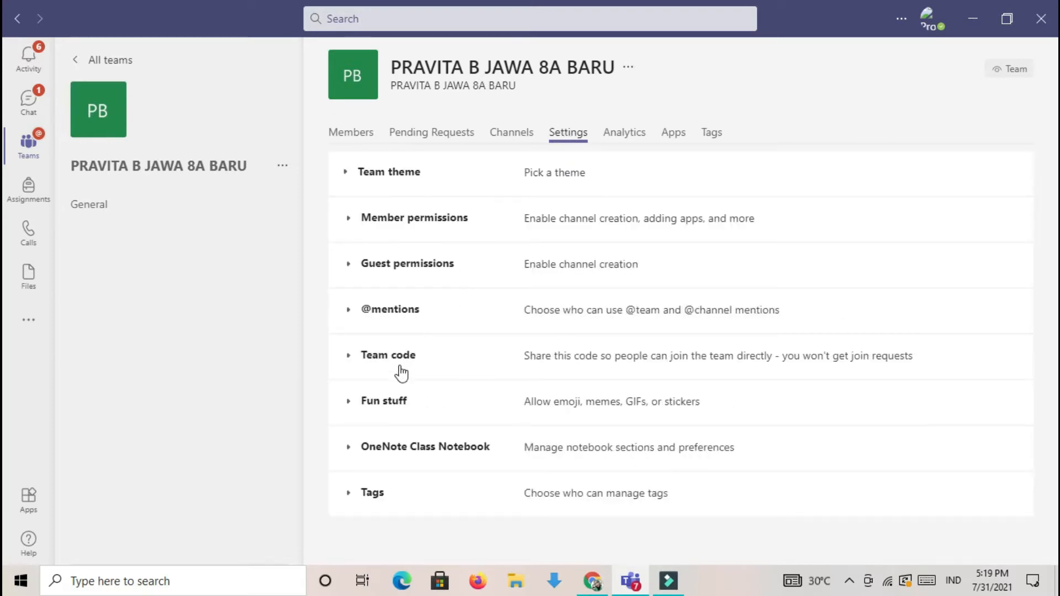
left_click(381, 357)
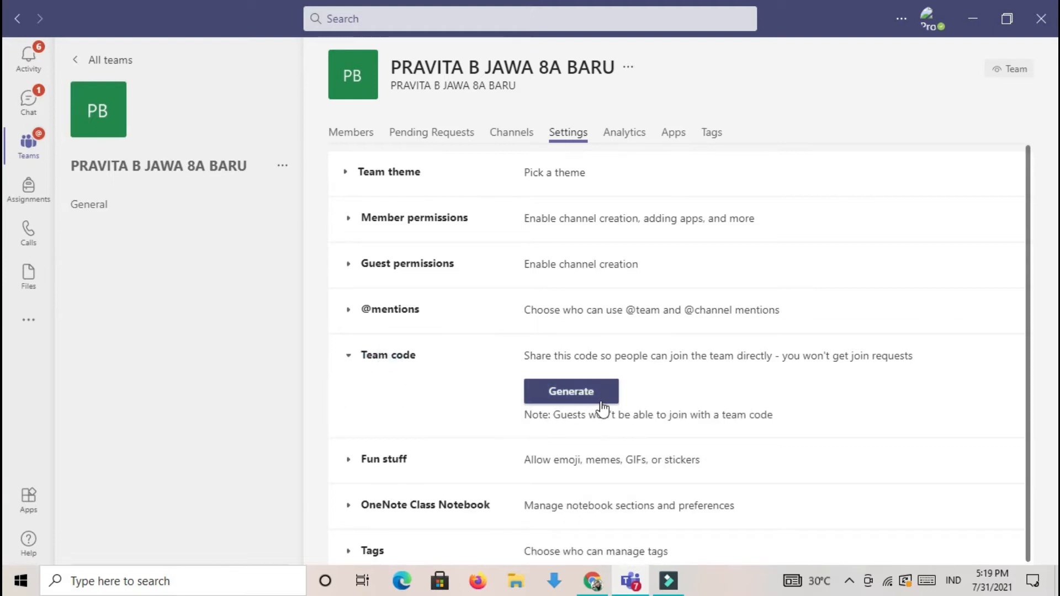
left_click(590, 393)
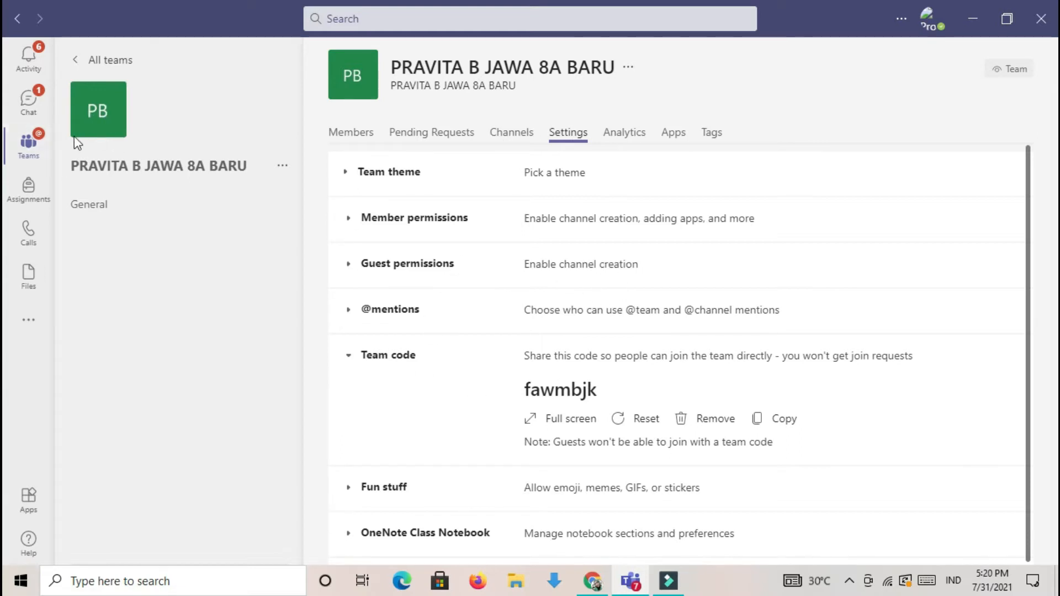
- Return to the class team's General channel and get started with its Assignments
left_click(20, 23)
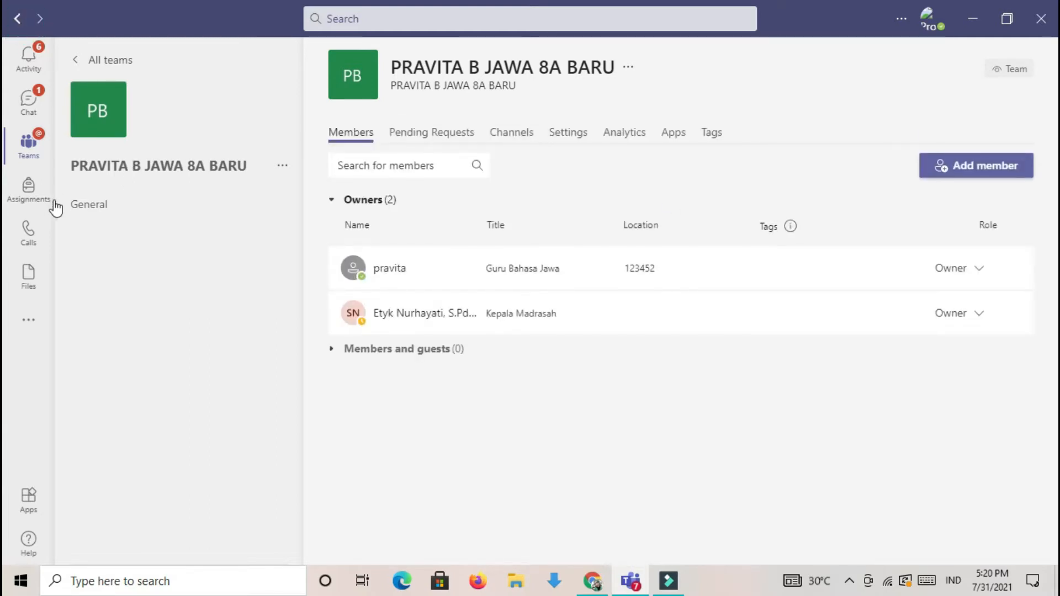
left_click(226, 169)
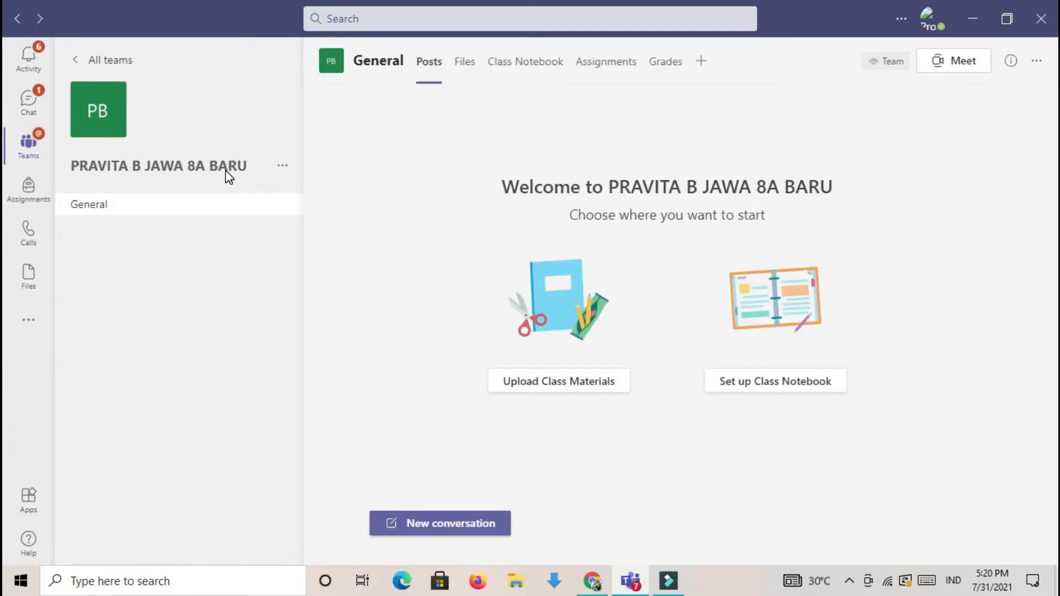
left_click(108, 204)
left_click(596, 74)
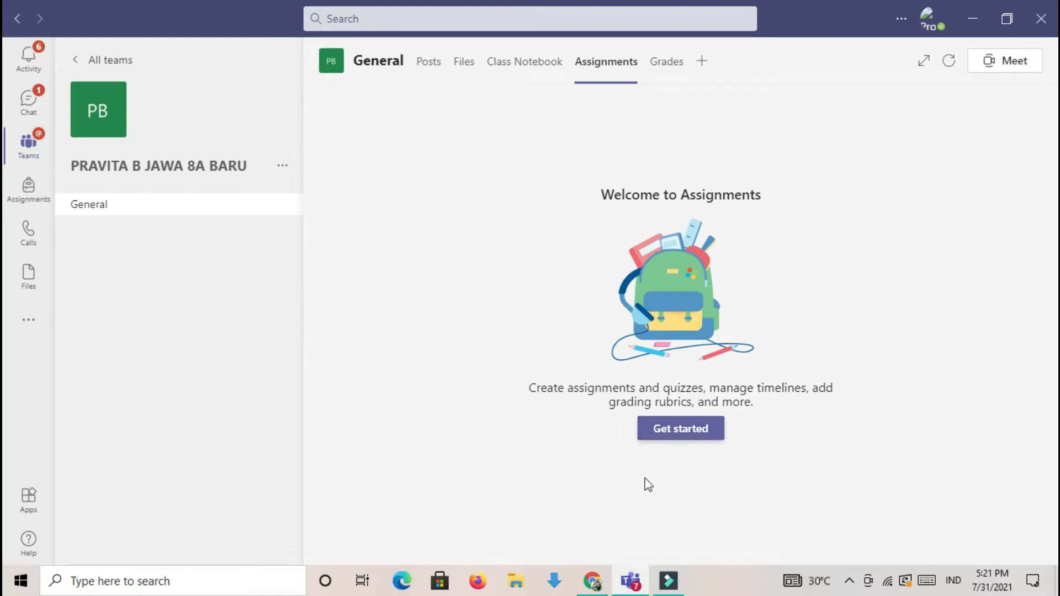
left_click(593, 65)
left_click(674, 431)
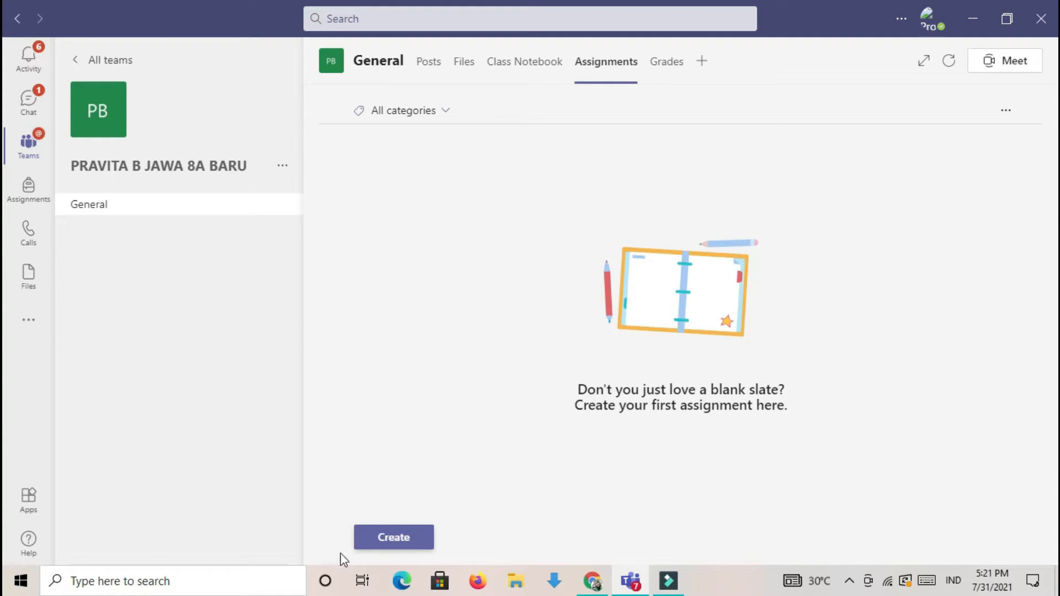
- Create a new assignment for the class and title it "TUGAS 2 RAGAM NGOKO"
left_click(413, 538)
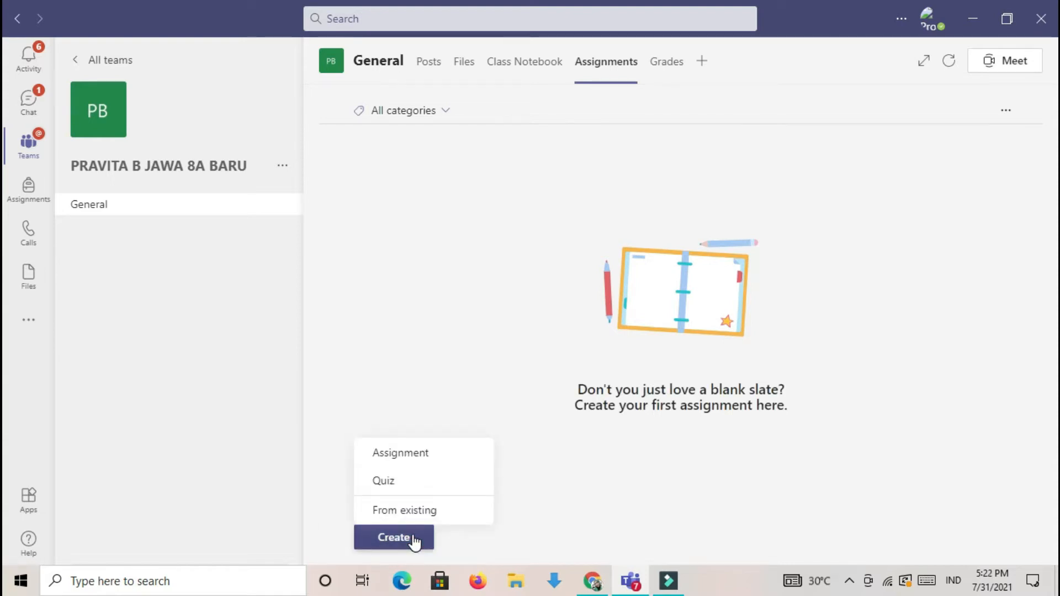
left_click(451, 453)
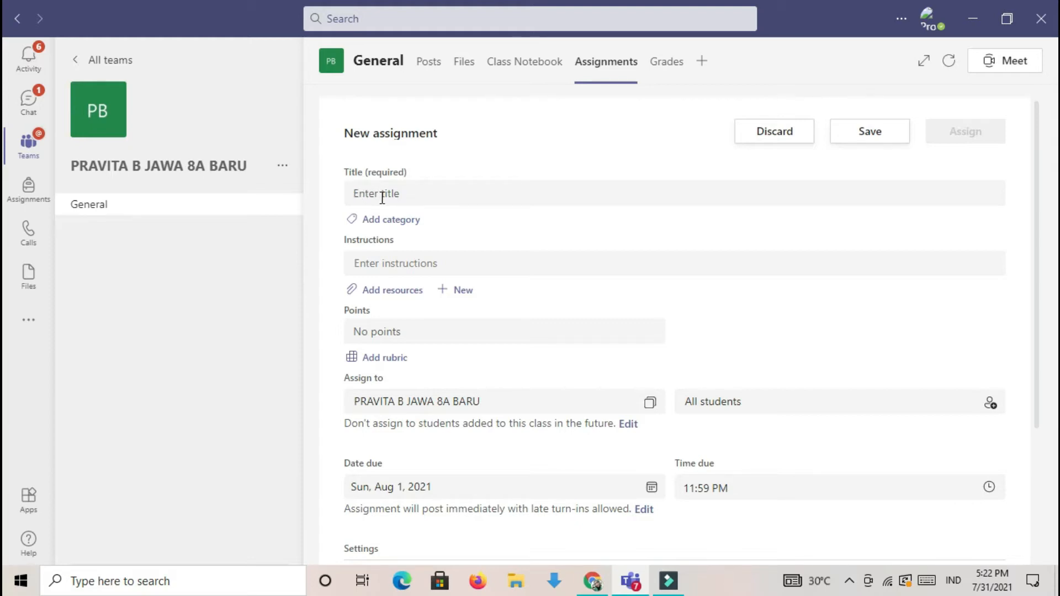
left_click(413, 198)
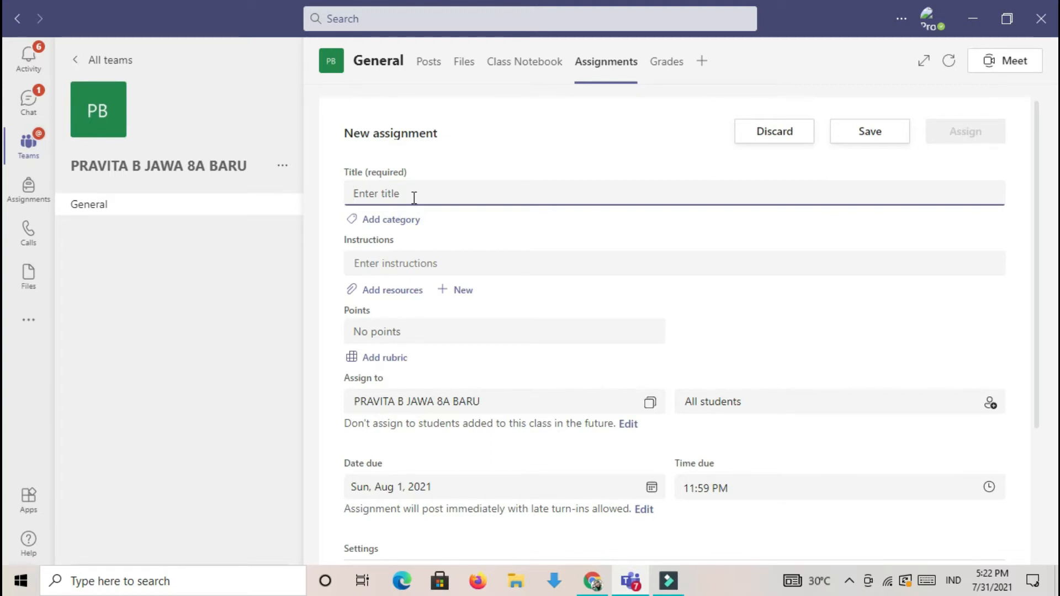
key("Caps_Lock")
type("t")
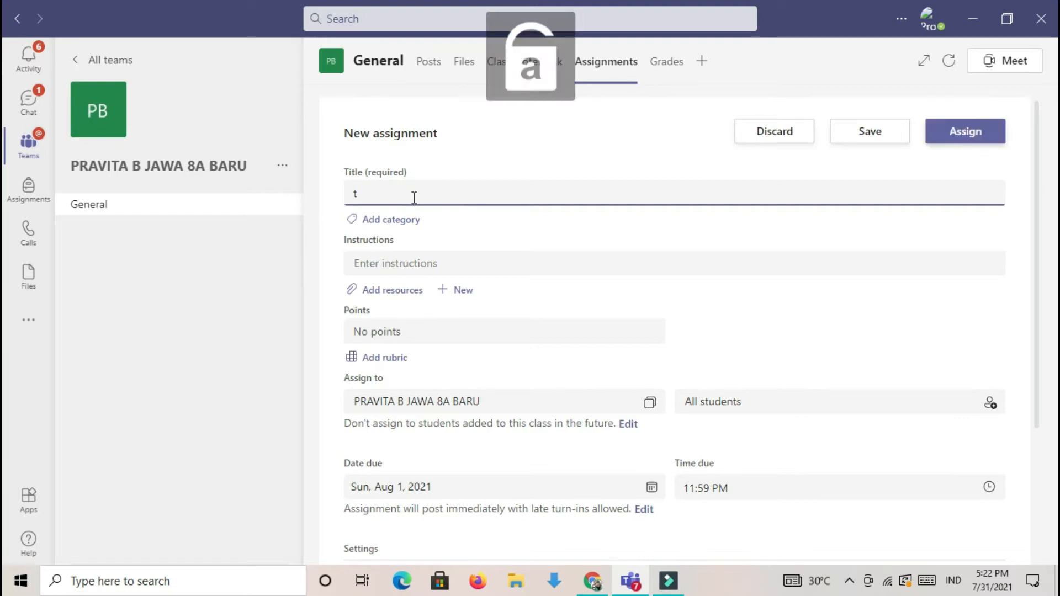
key("Caps_Lock")
key("BackSpace")
type("TUGAS")
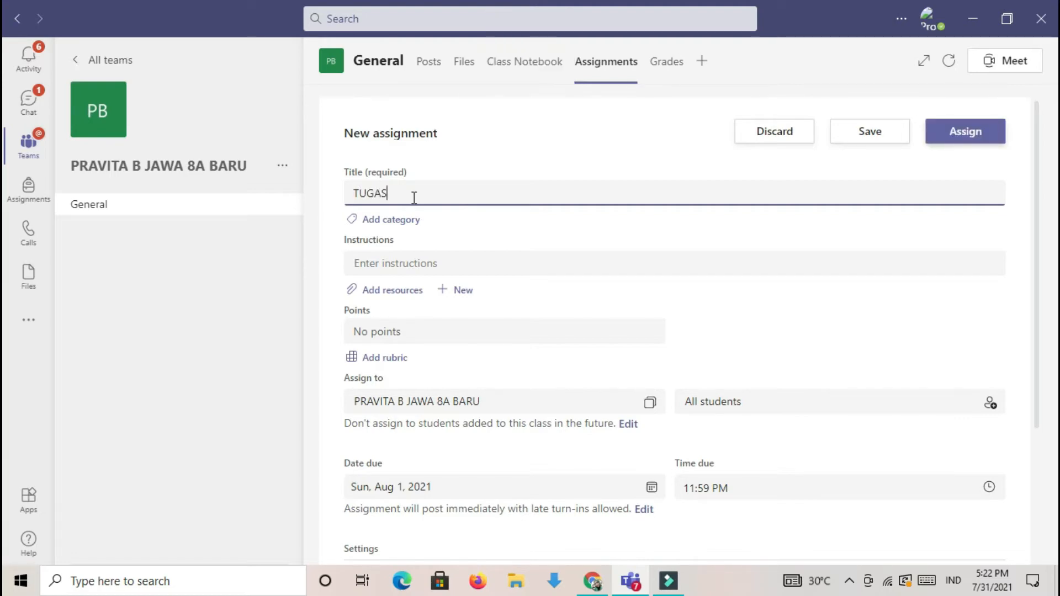
type(" 2 RAGAM NGOKO ")
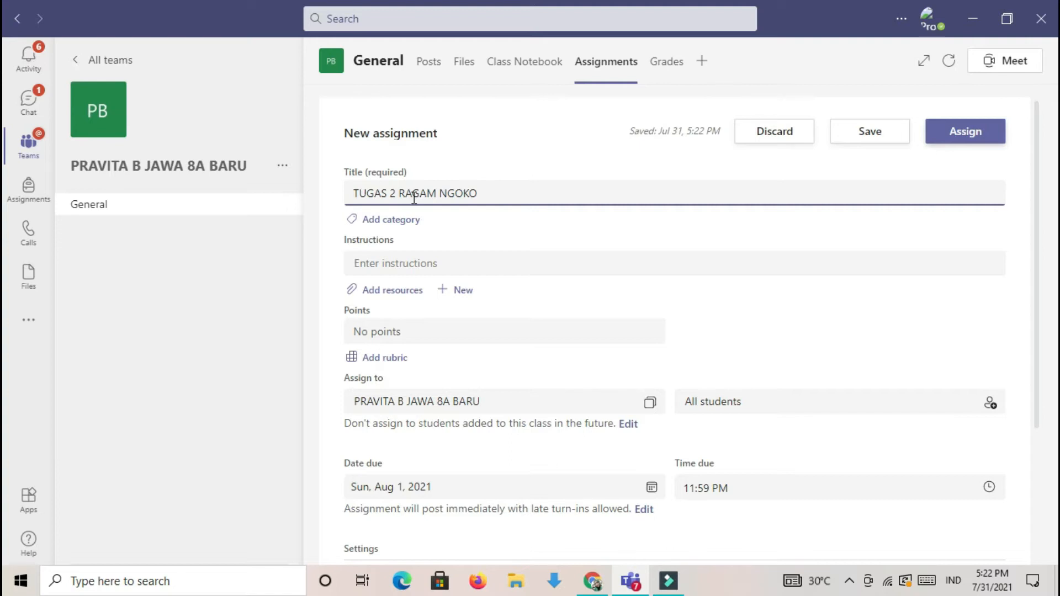
type("(31")
- Add the date "(31 Juli 2021)" to the end of the assignment title
key("Caps_Lock")
type("j")
key("Caps_Lock")
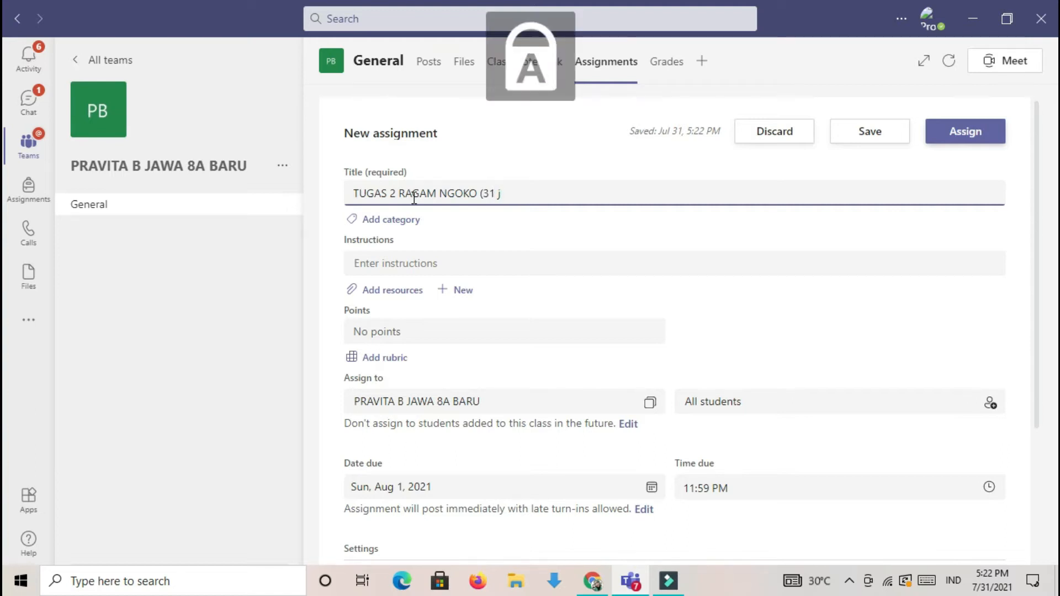
key("BackSpace")
type("J")
key("Caps_Lock")
type("ul")
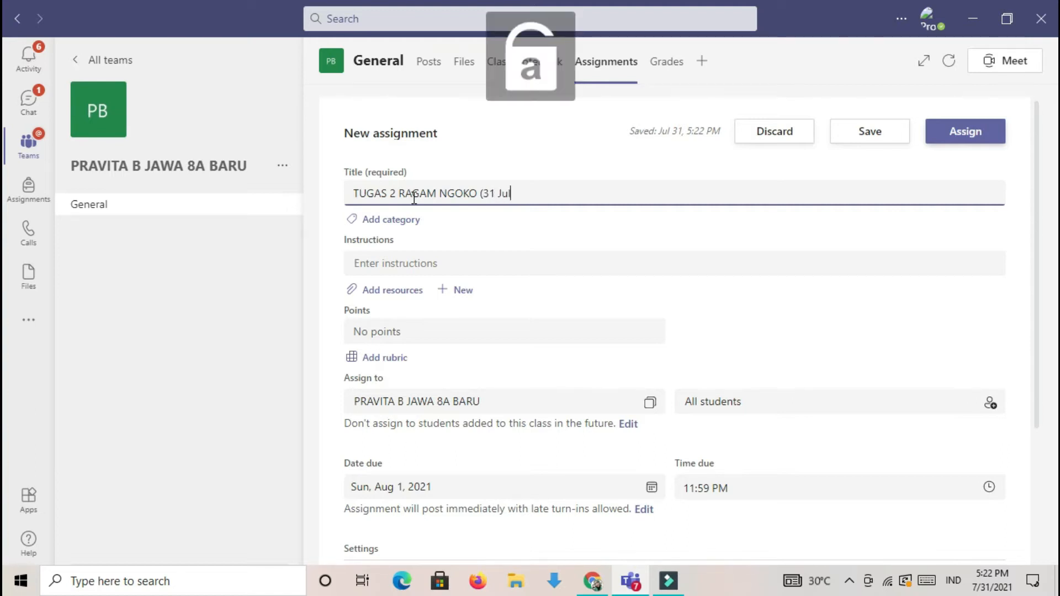
type("i 2021")
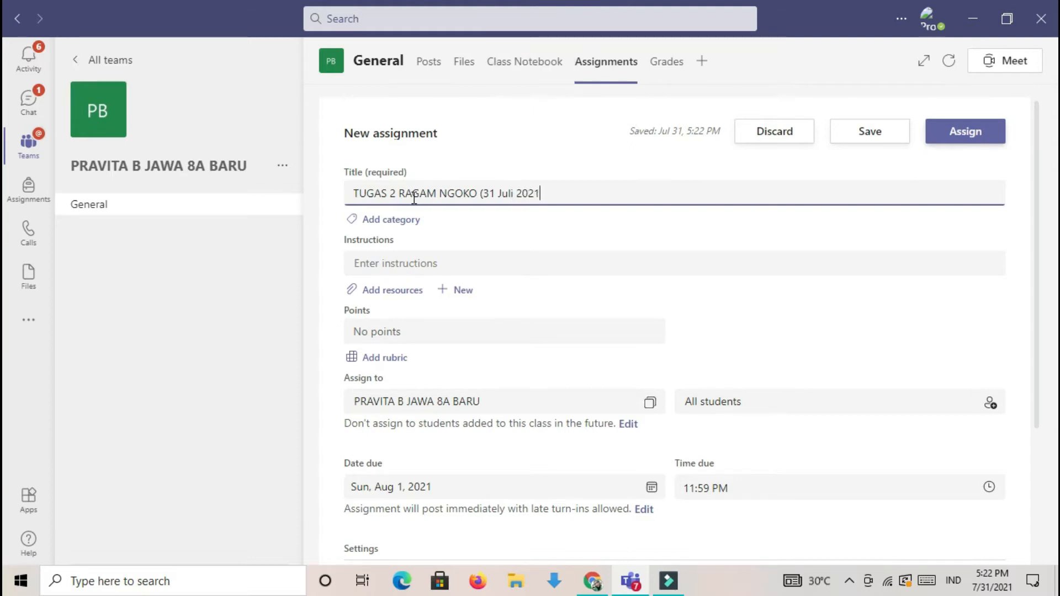
type(")")
- Begin the assignment instructions with the greeting line "Assalamu'alaikum anak-anak."
left_click(381, 264)
left_click(380, 288)
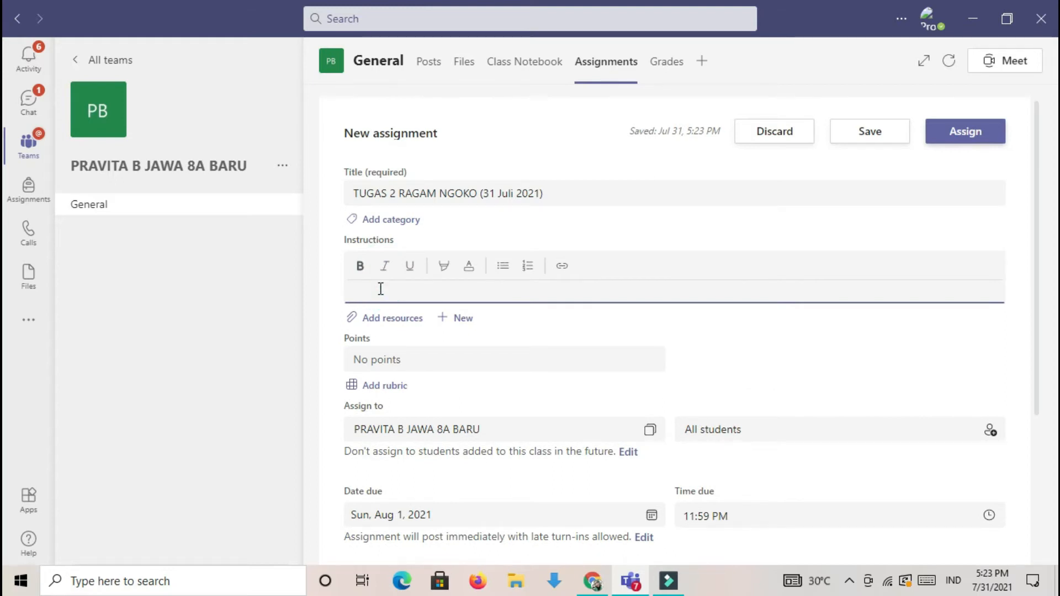
key("Caps_Lock")
type("A")
key("Caps_Lock")
type("s")
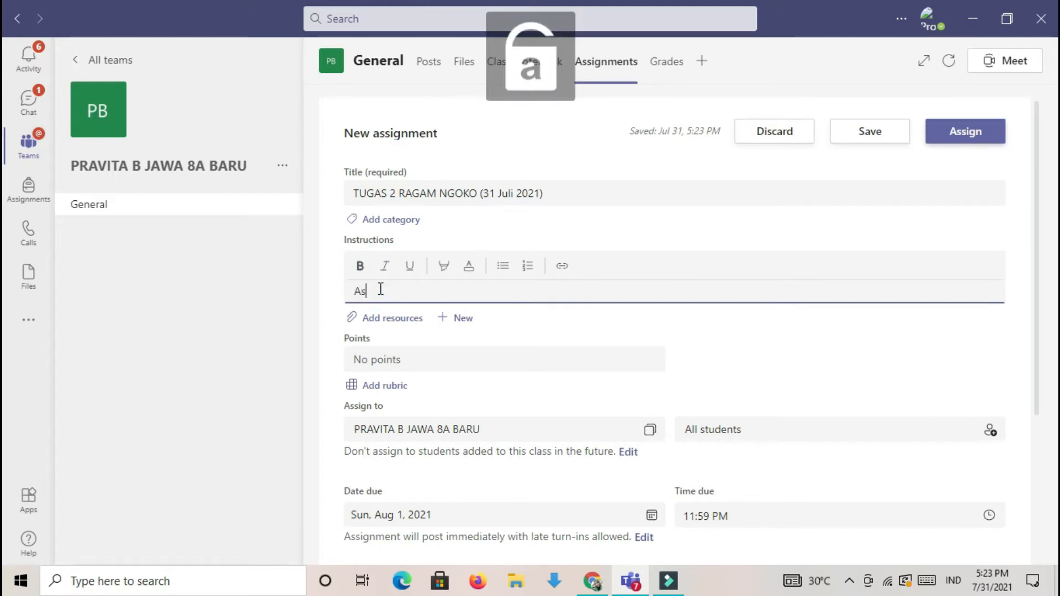
type("salamu")
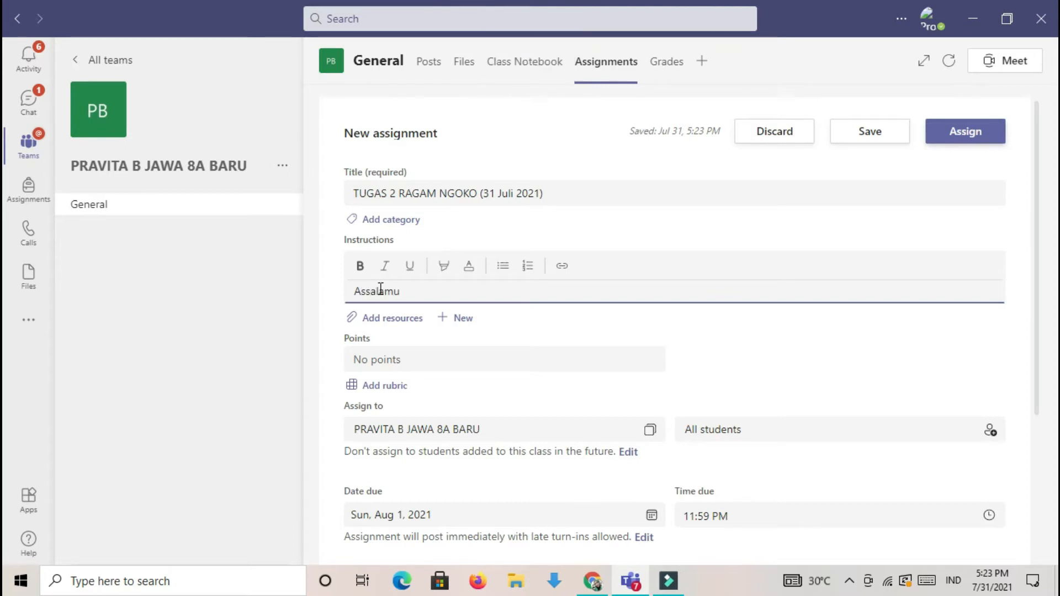
type("'alaikum anak-anak.")
key("Return")
- Add the second instruction line "Silahkan anak-anak menyimak video di bawah ini kemudian di rangkum dalam buku catatan."
type("Silah")
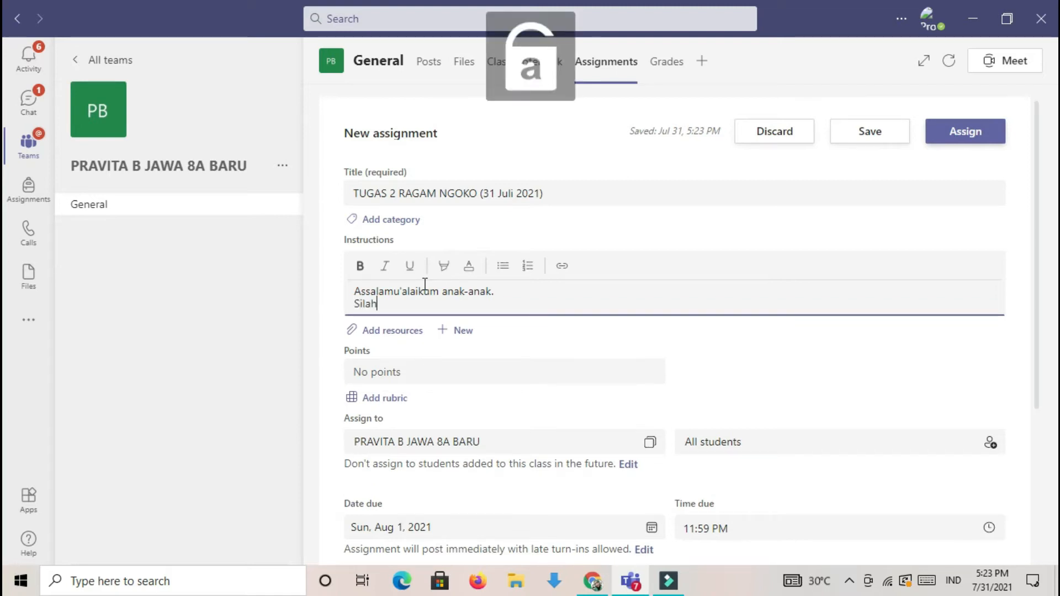
type("kan anak-anak")
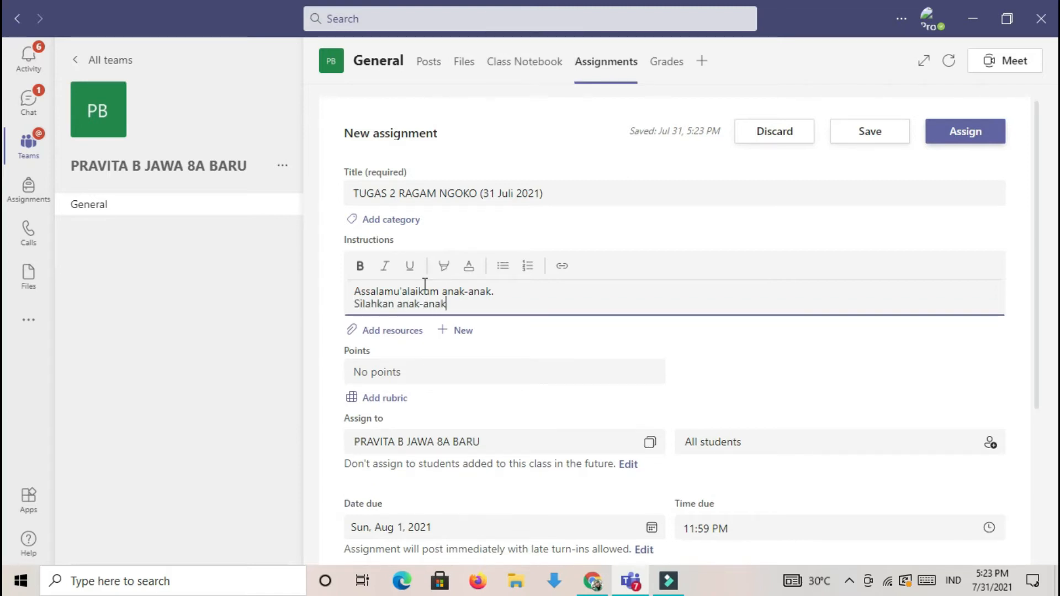
type(" menyimak video di bawah ini ")
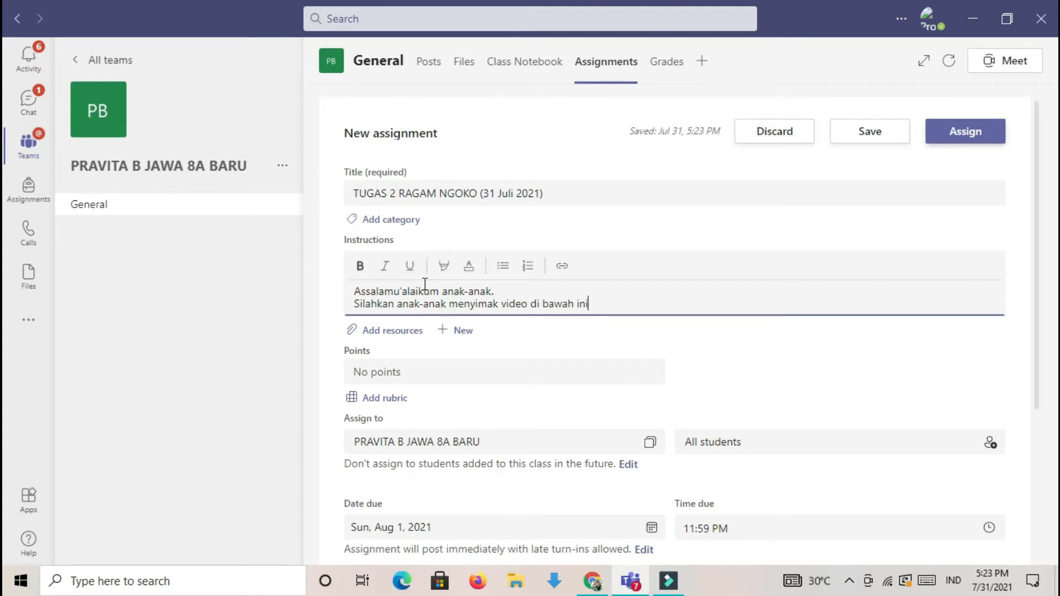
type("kemudian di rangkum d")
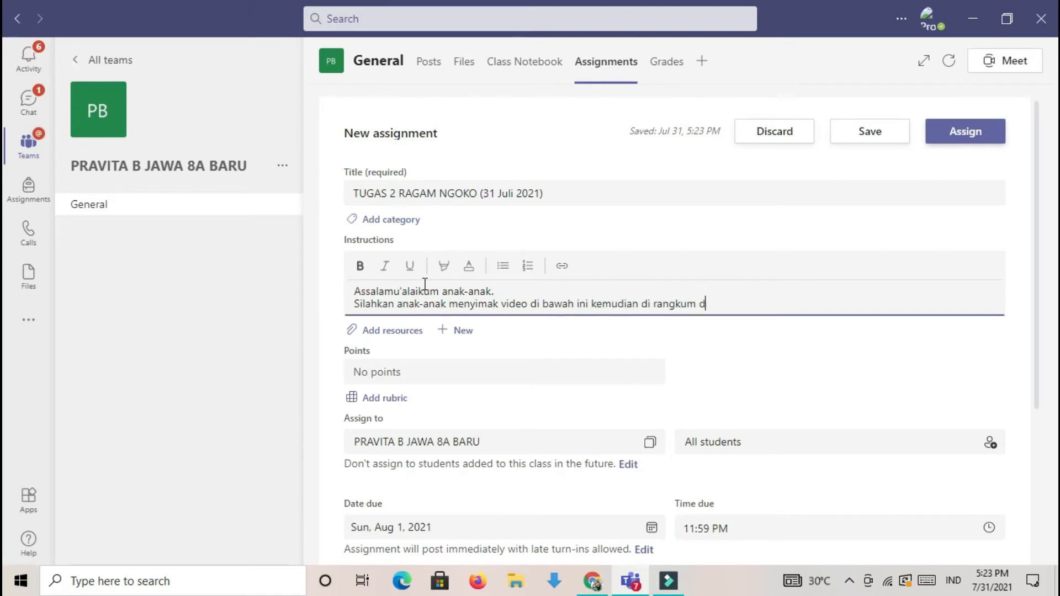
type("alam buku catatan.")
left_click(390, 334)
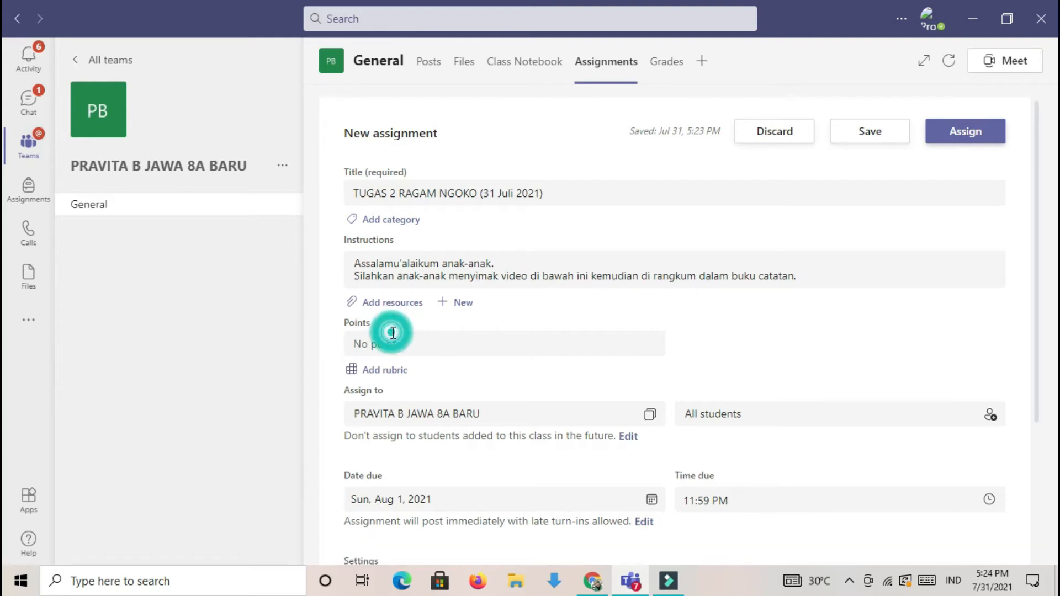
- Upload CARANE GAWE TEKS GEGURITAN.pptx from this device as an assignment resource, using the option that students can't edit it
left_click(380, 303)
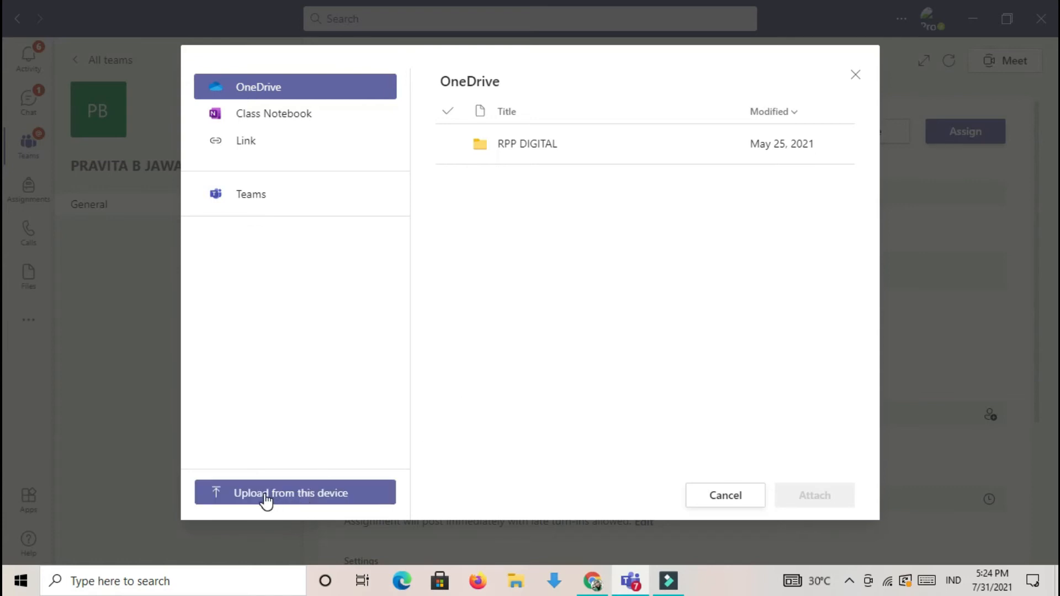
left_click(267, 499)
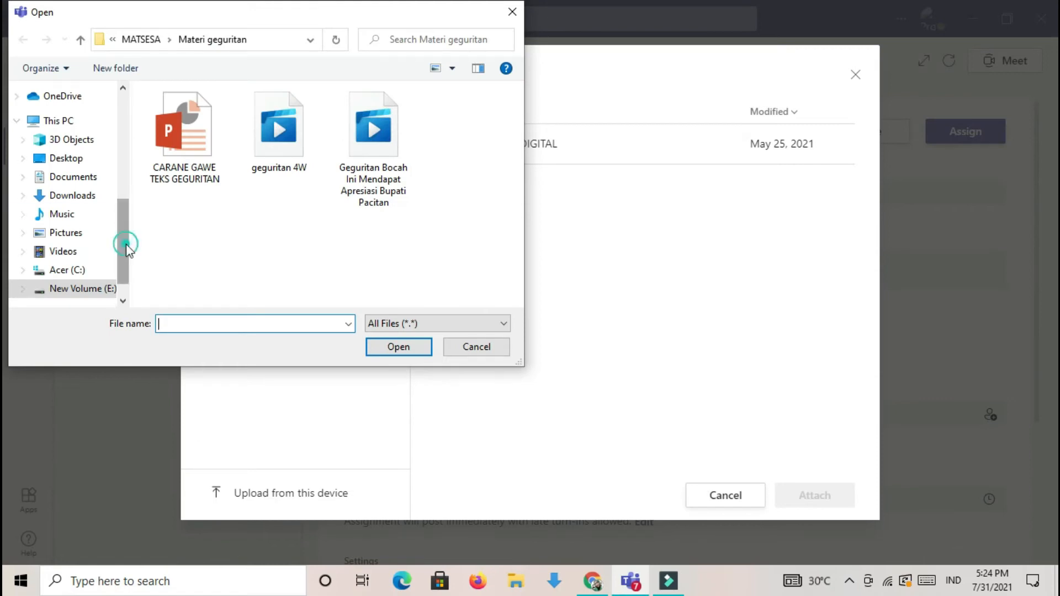
scroll(124, 232, "up", 3)
scroll(131, 282, "down", 5)
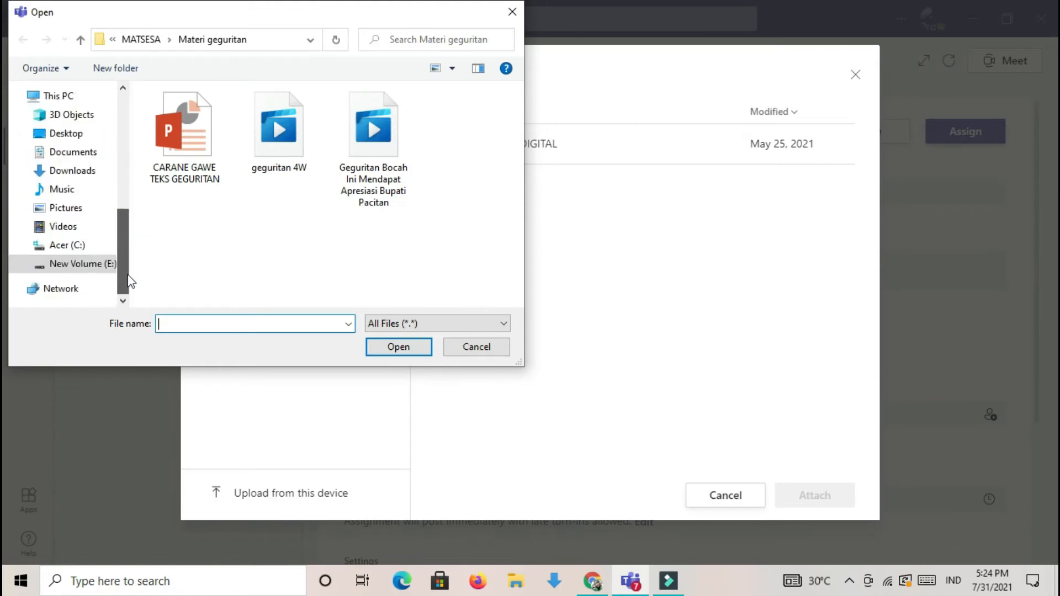
double_click(193, 144)
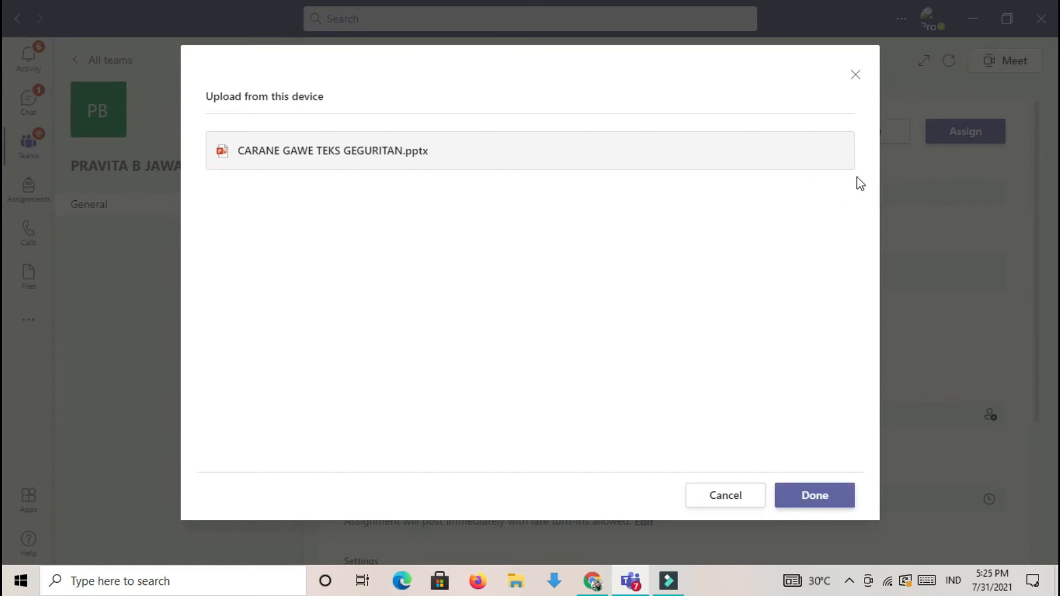
left_click(811, 486)
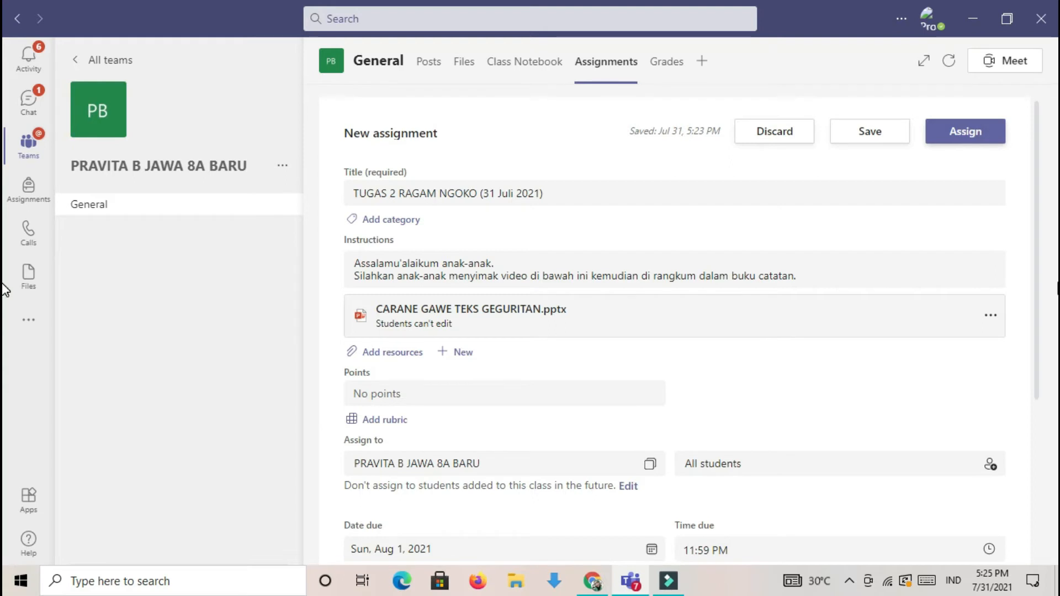
left_click(1000, 316)
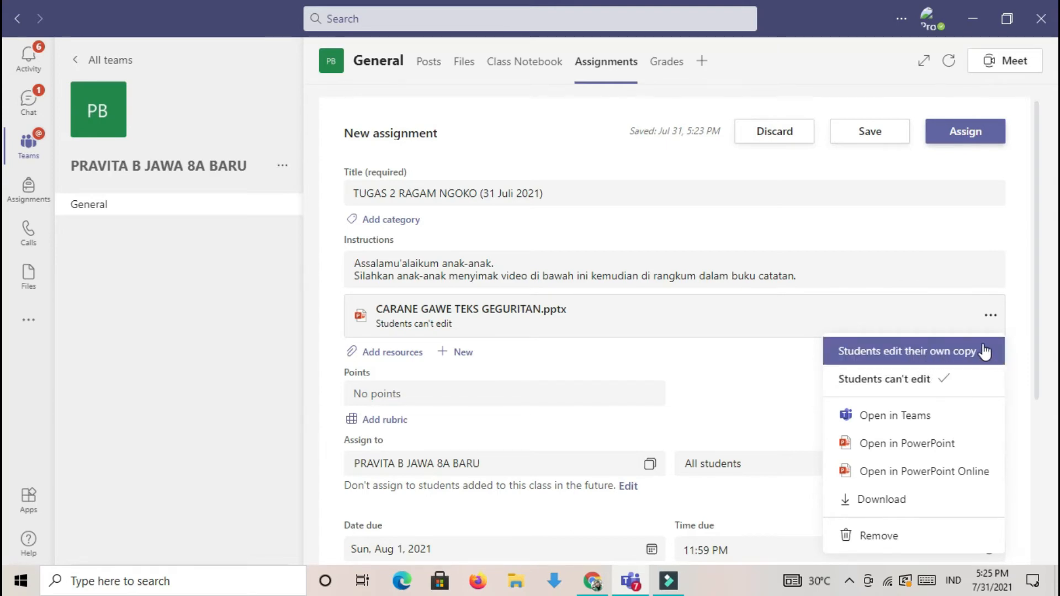
left_click(946, 381)
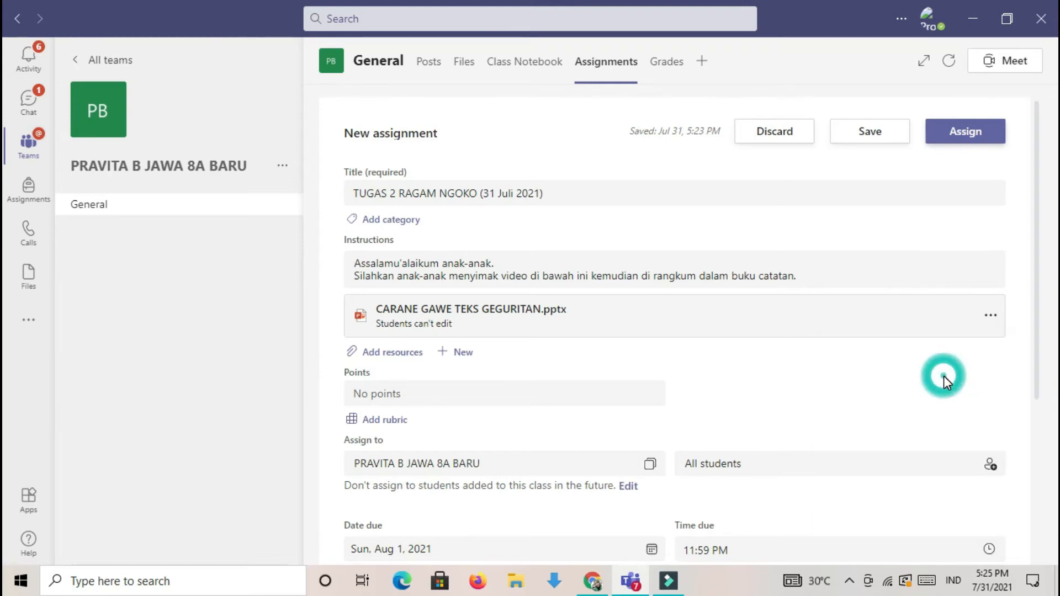
- Start adding a web link as another resource for the assignment
left_click(387, 359)
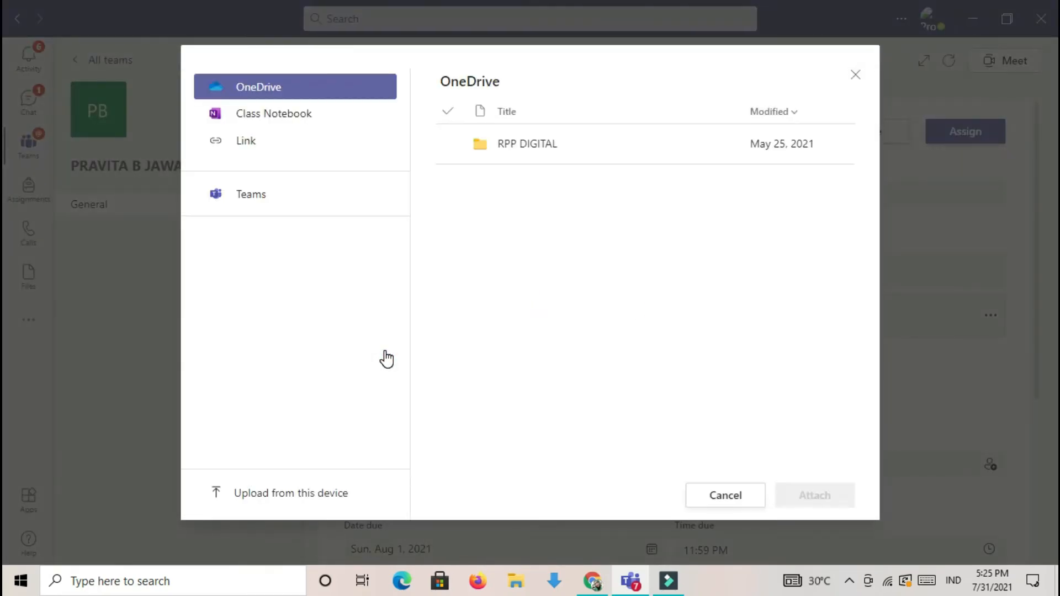
left_click(248, 147)
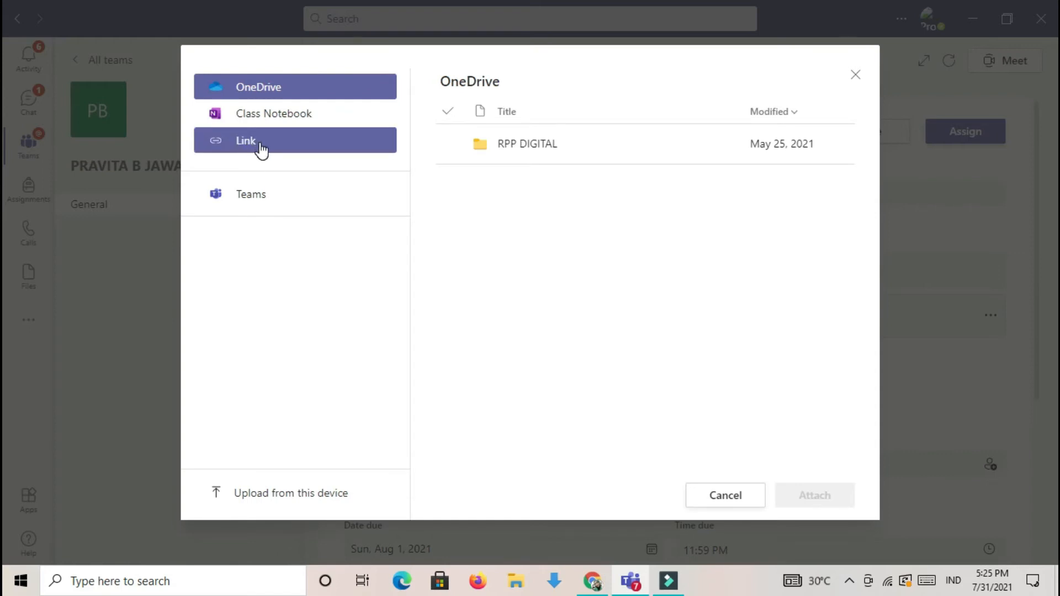
left_click(259, 147)
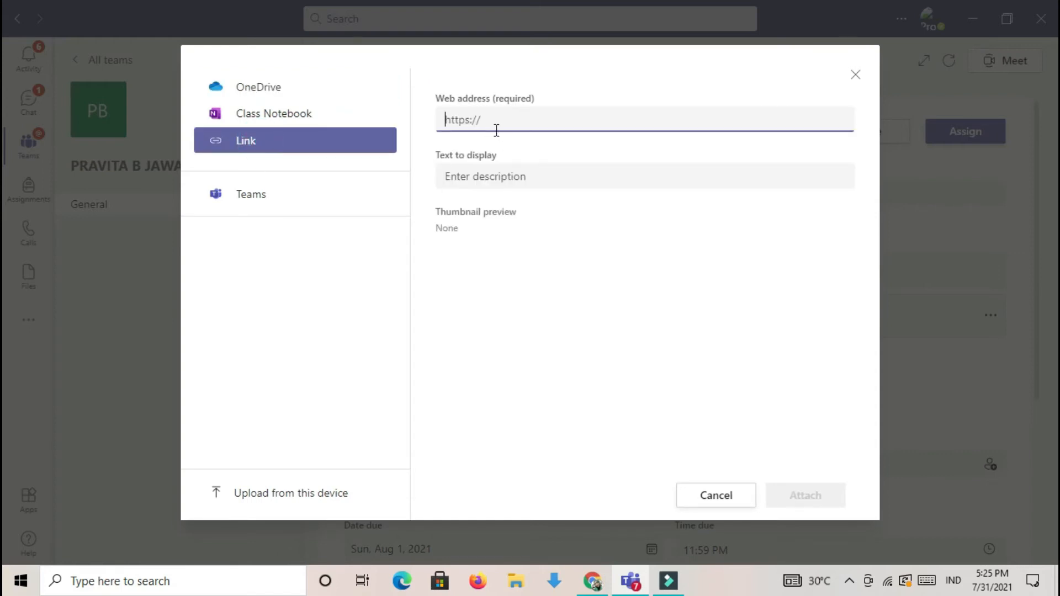
- Switch to Chrome and open the "RAGAM BASA JAWA (NGOKO LUGU LAN NGOKO ALUS) Part 1" video from the YouTube channel's video list
left_click(593, 583)
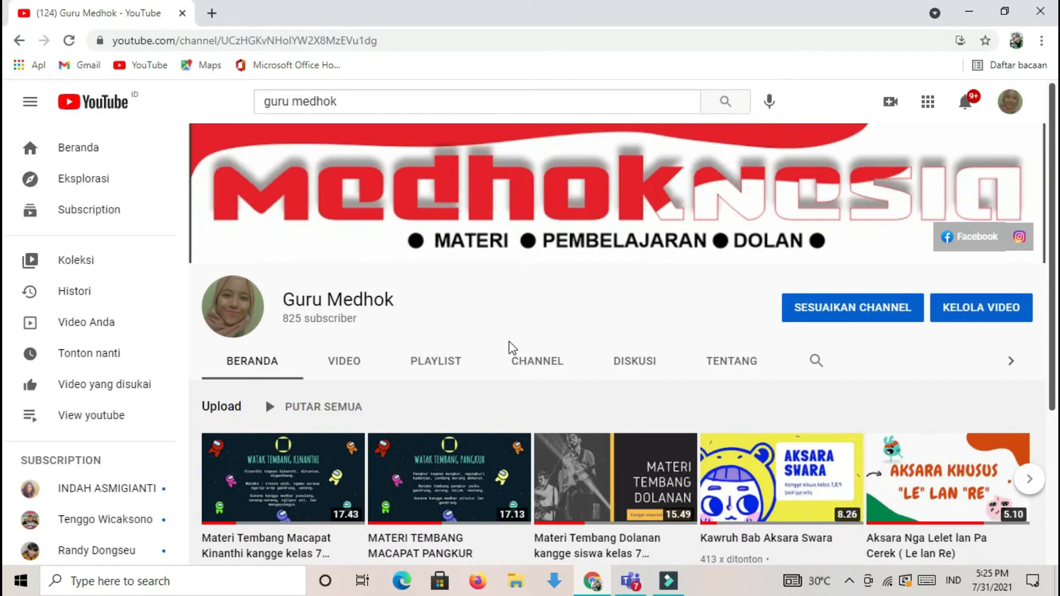
scroll(1054, 248, "down", 1)
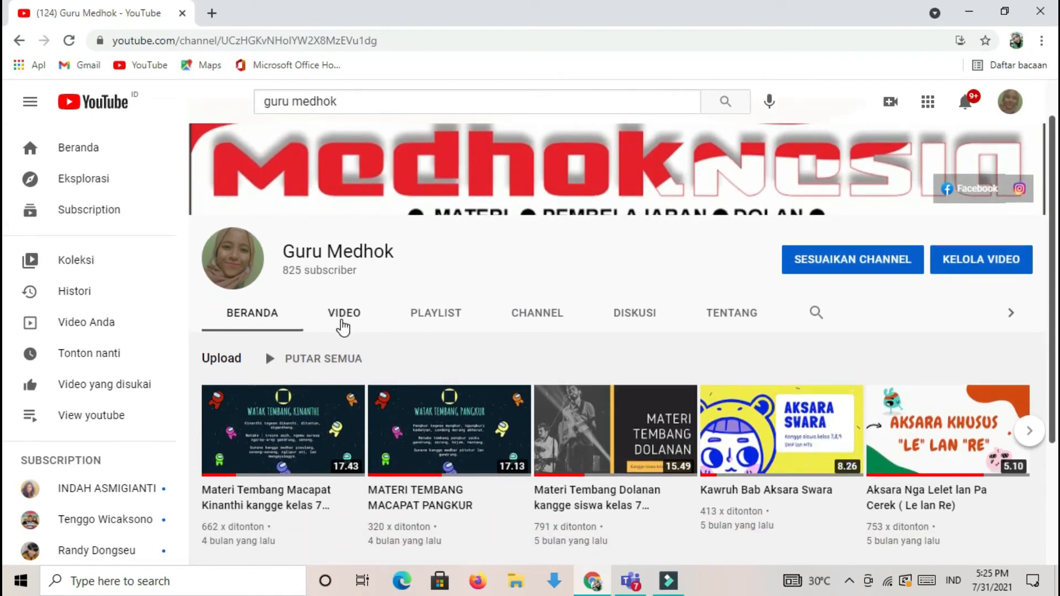
left_click(343, 326)
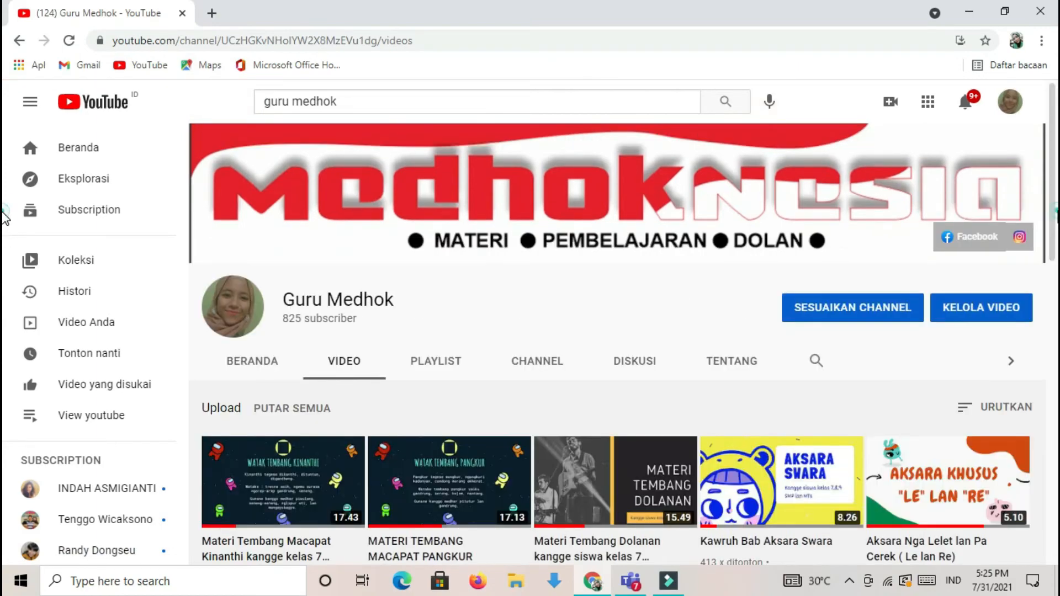
left_click_drag(1056, 211, 1057, 471)
scroll(571, 499, "down", 2)
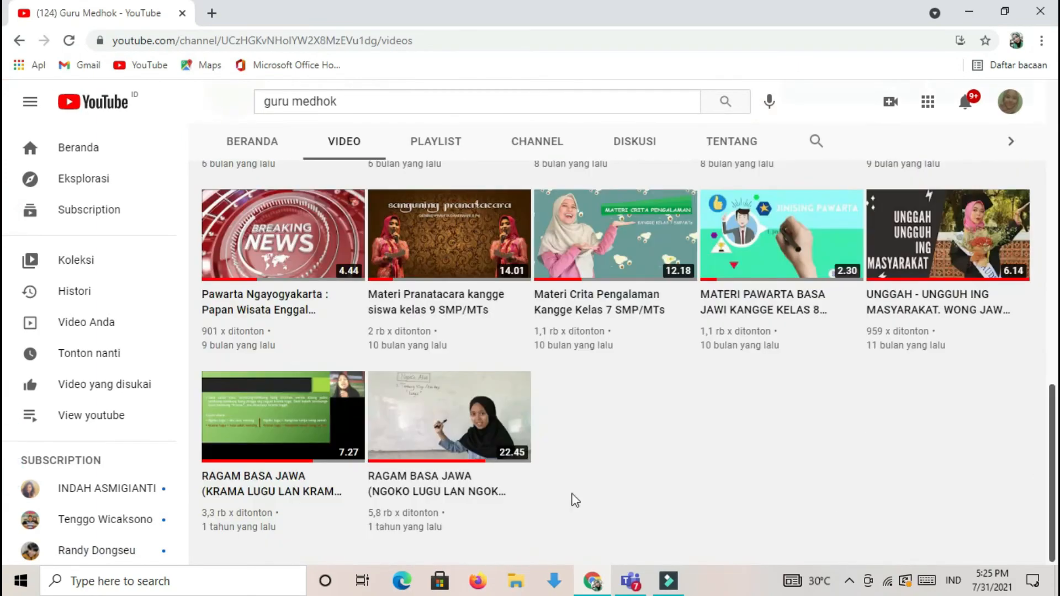
left_click(428, 397)
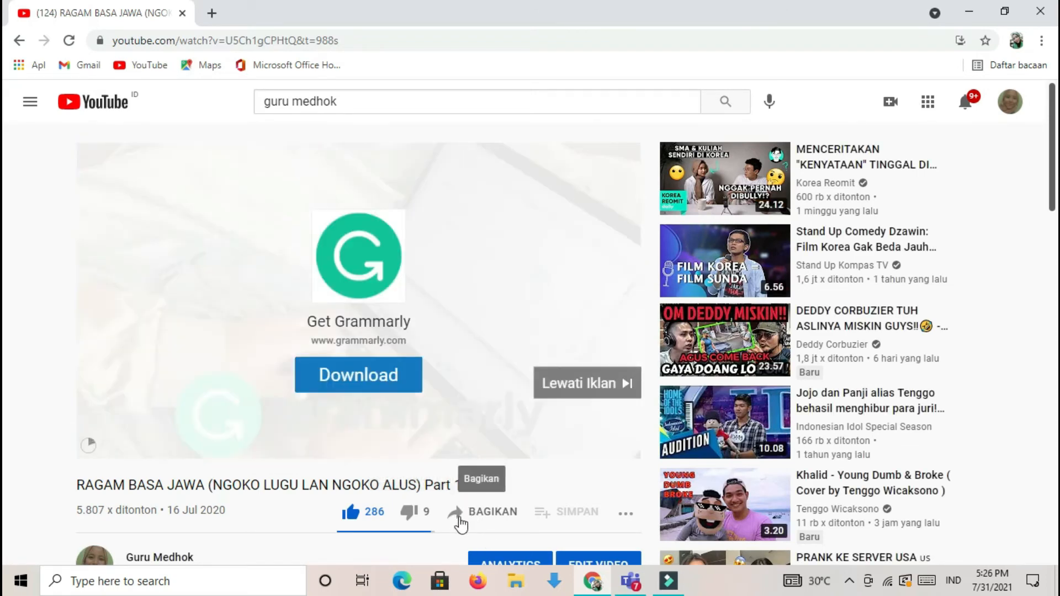
- Copy the share link of the Ragam Basa Jawa video and pause the playback
left_click(464, 519)
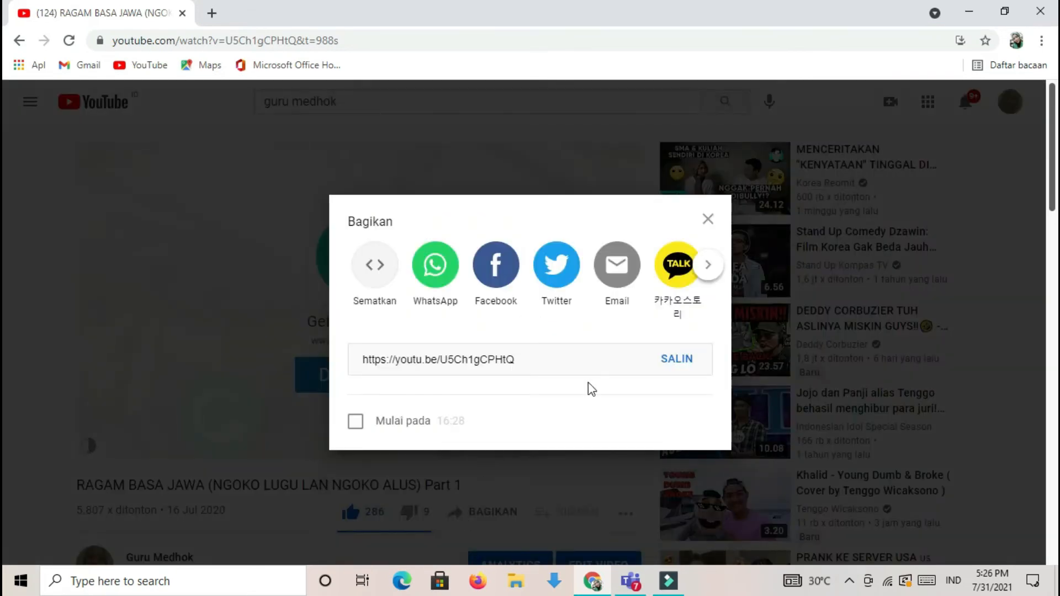
left_click(672, 361)
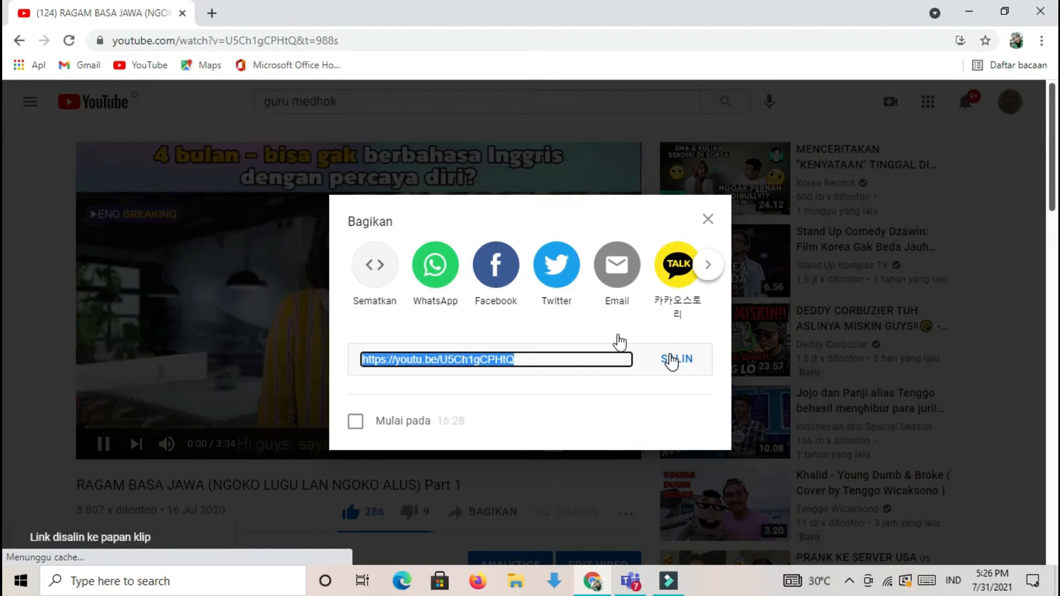
left_click(708, 219)
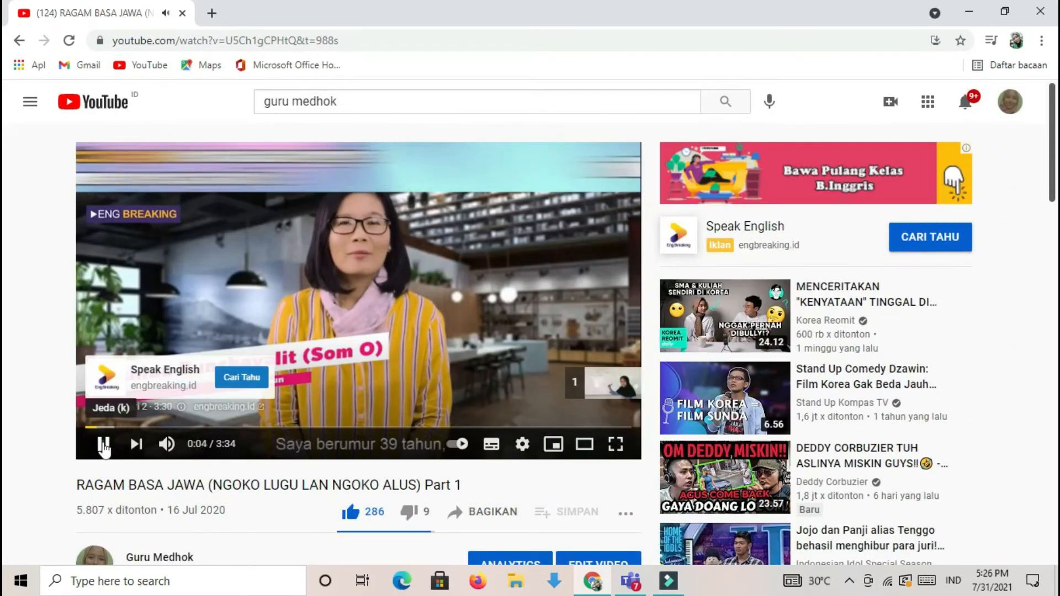
left_click(104, 449)
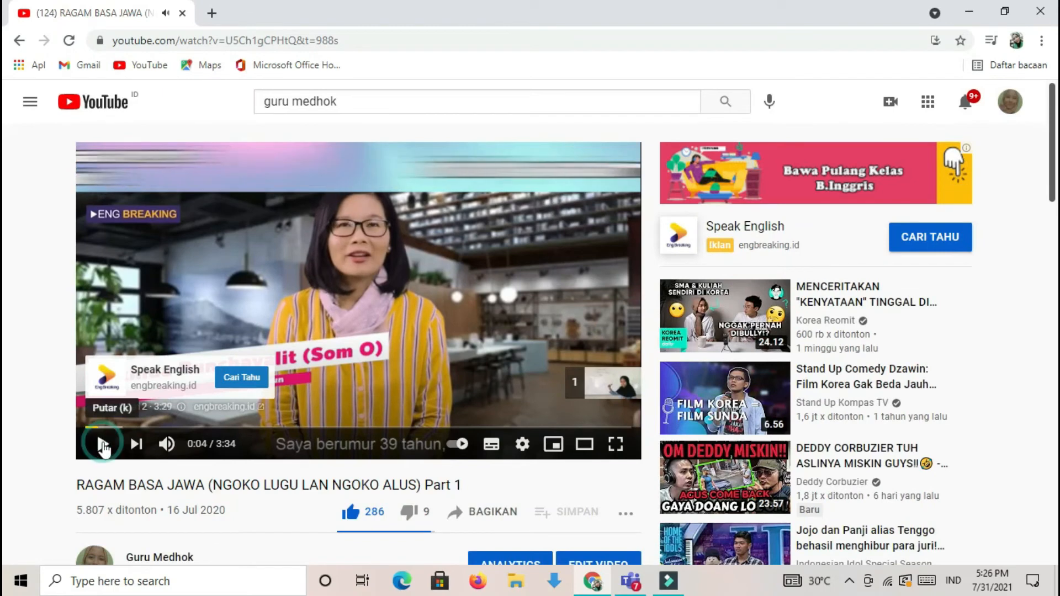
- Switch back to Teams and attach the copied YouTube link to the assignment with the display text "Video Ragam Ngoko"
left_click(638, 584)
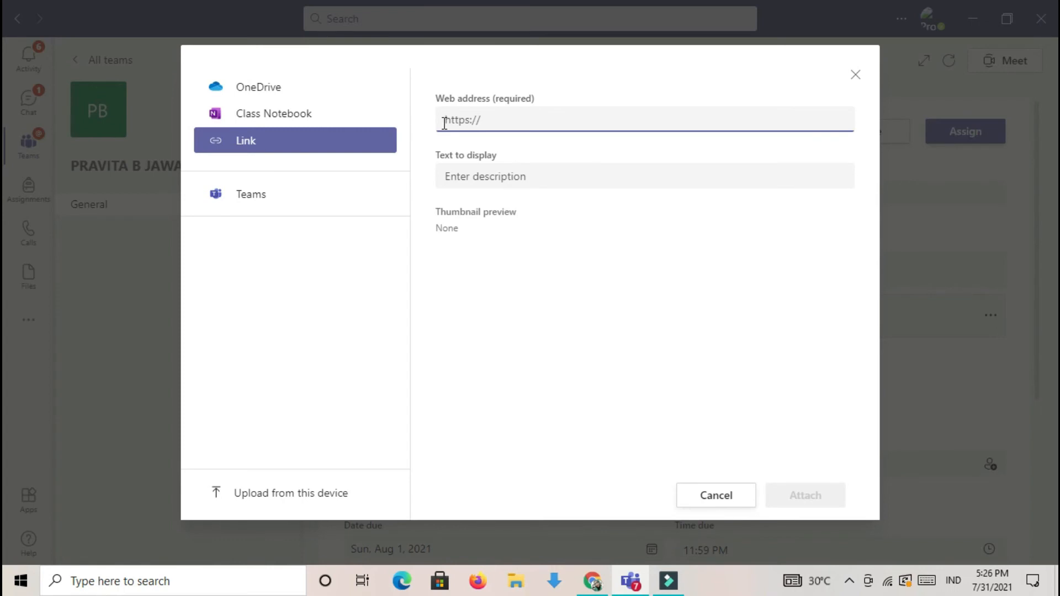
type("https://youtu.be/U5Ch1gCPHtQ")
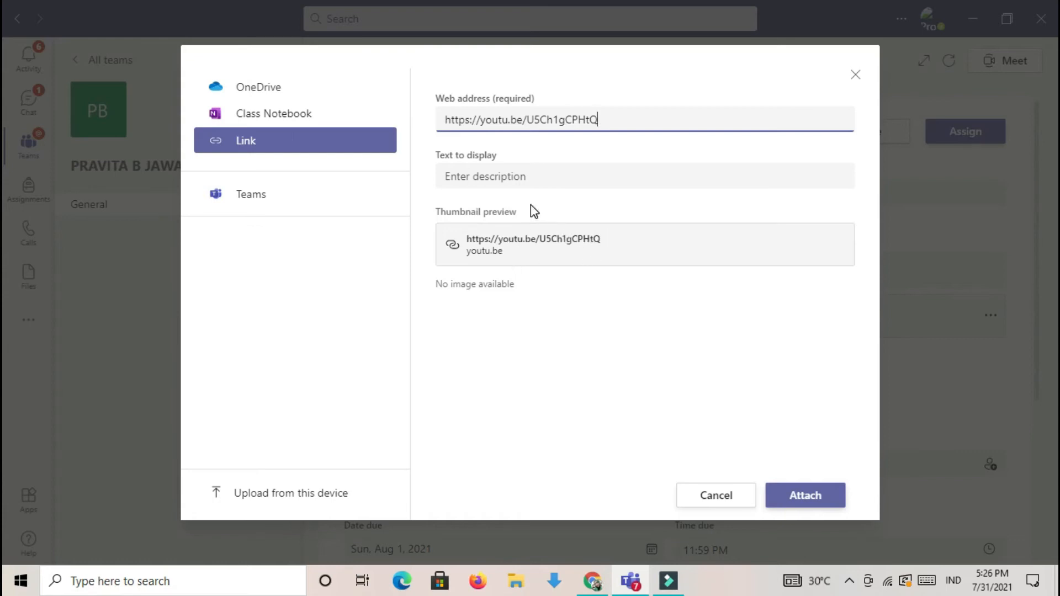
left_click(467, 176)
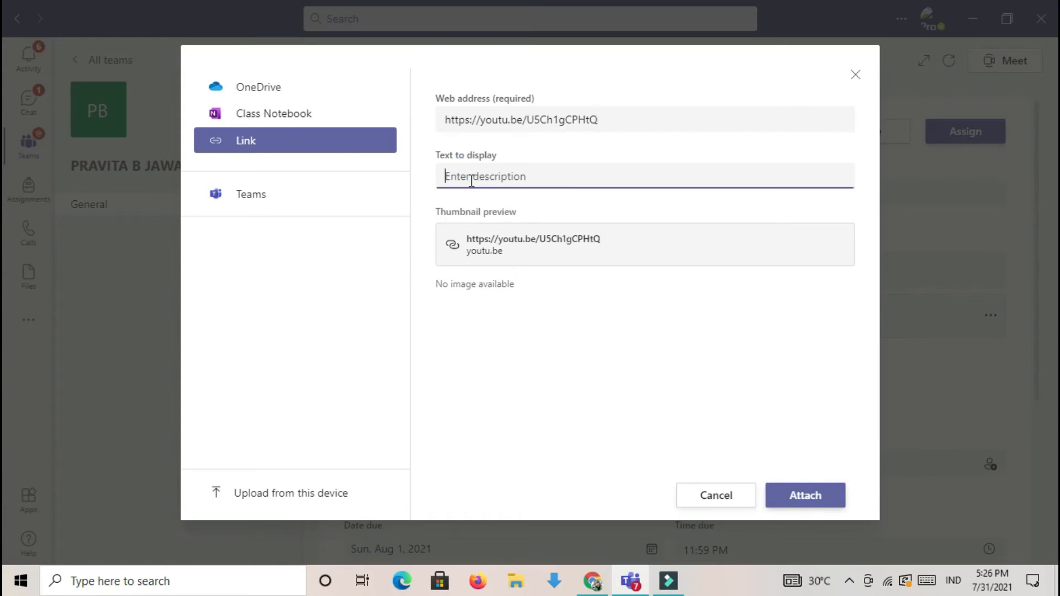
type("Vide")
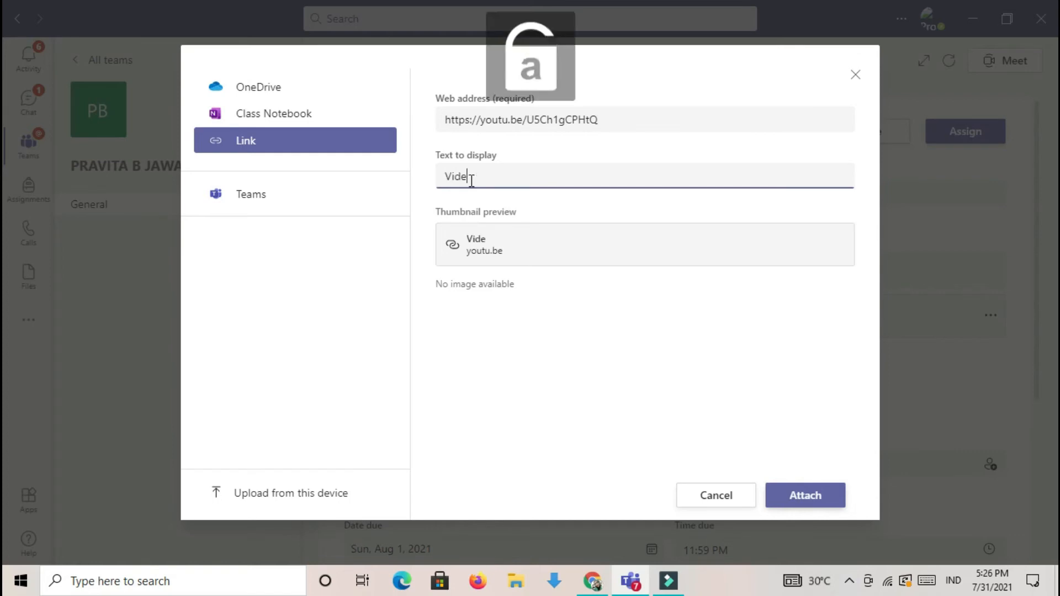
type("o Ragam Ngoko")
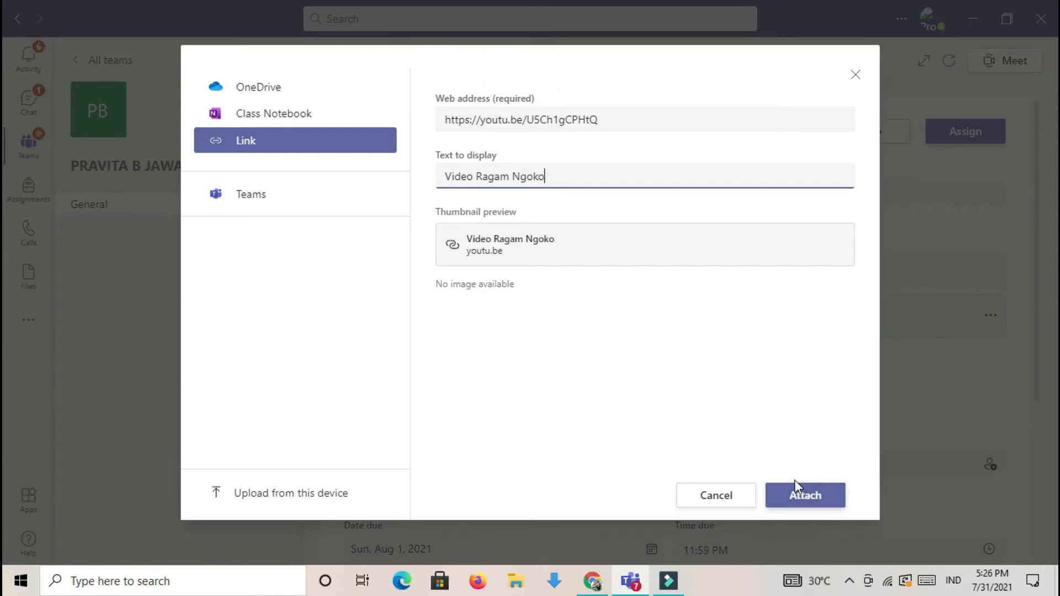
left_click(804, 497)
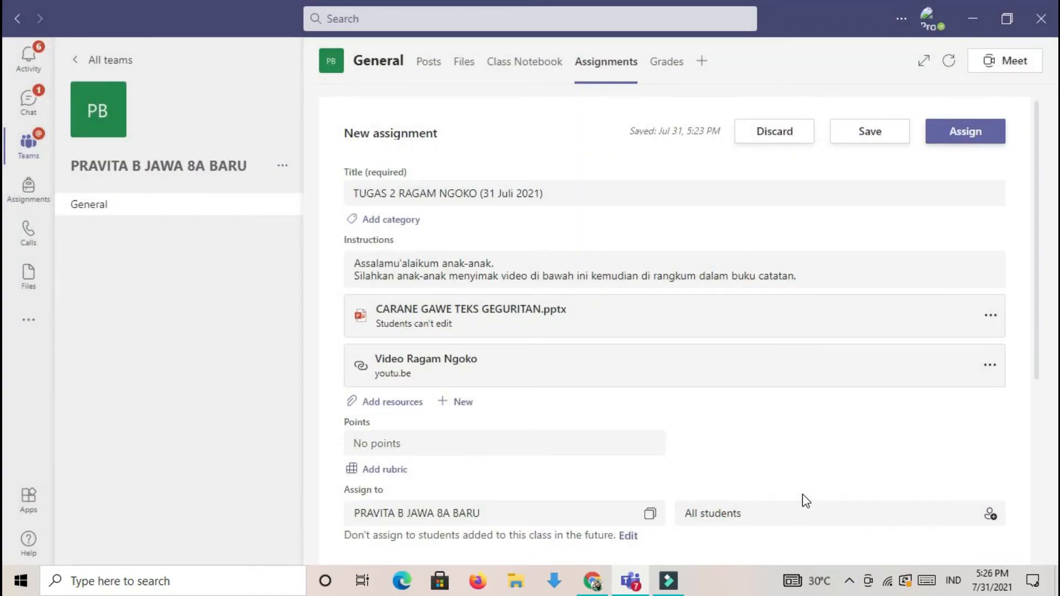
- Set the points for the new assignment to 100
left_click(1037, 274)
left_click_drag(1035, 281, 1043, 366)
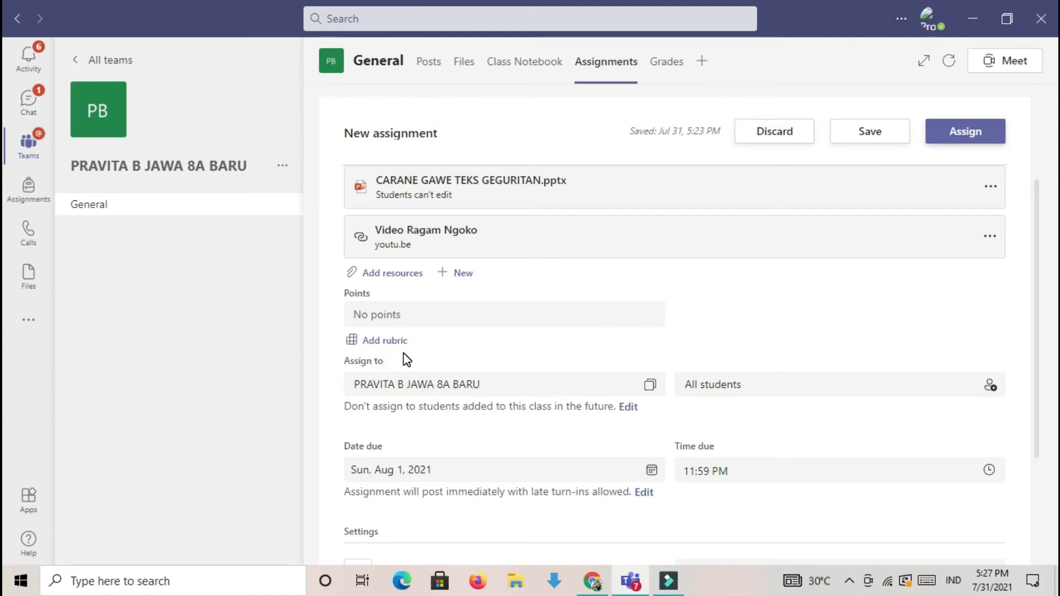
left_click(392, 314)
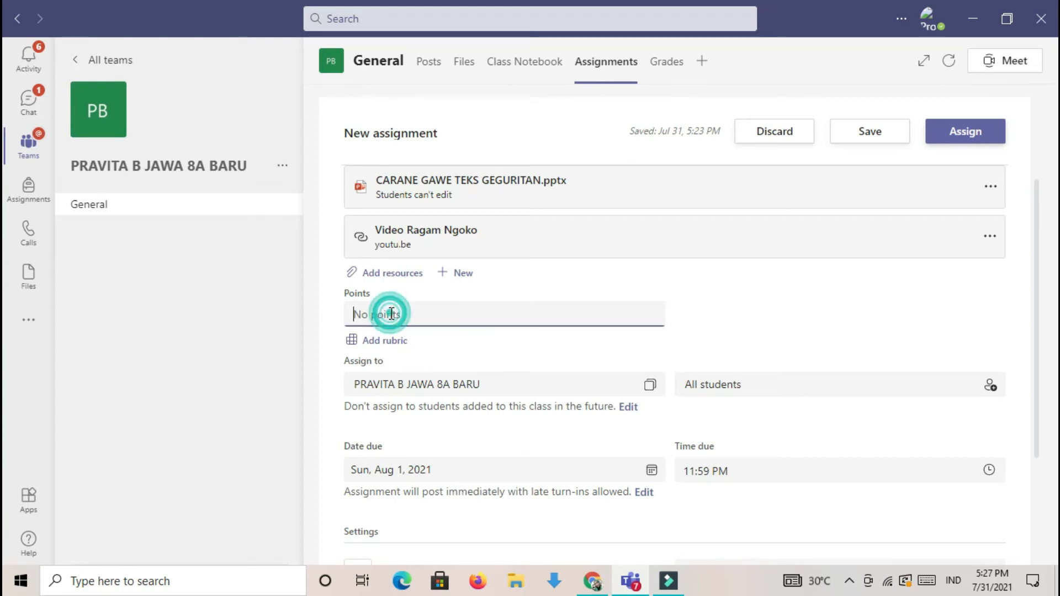
type("100")
- Set the assignment's due date to Saturday, August 7, 2021
left_click_drag(1035, 320, 1038, 339)
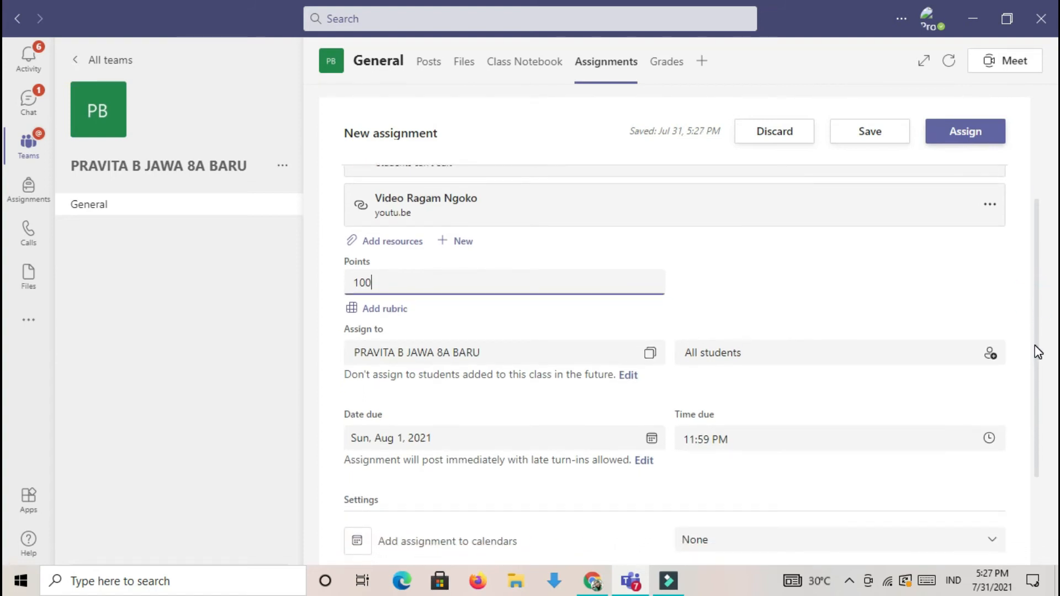
left_click_drag(1037, 351, 1043, 378)
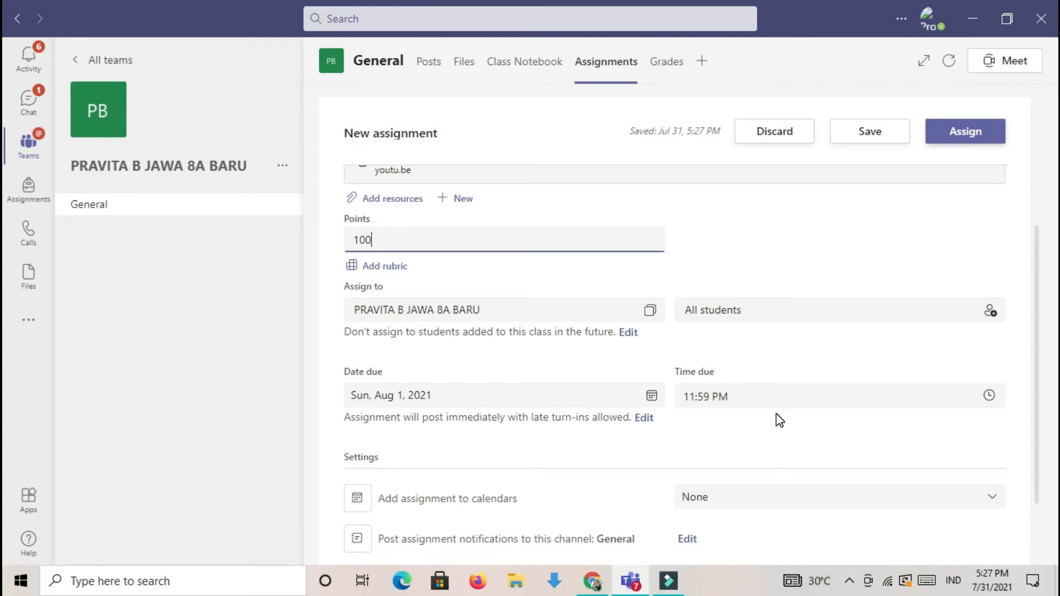
left_click(652, 396)
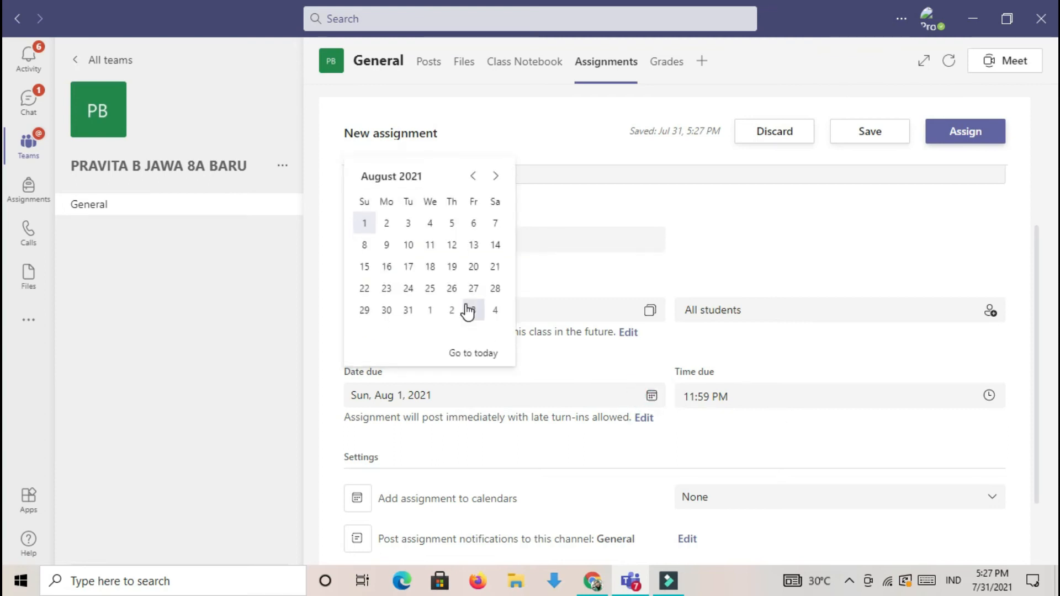
left_click(652, 397)
left_click(497, 225)
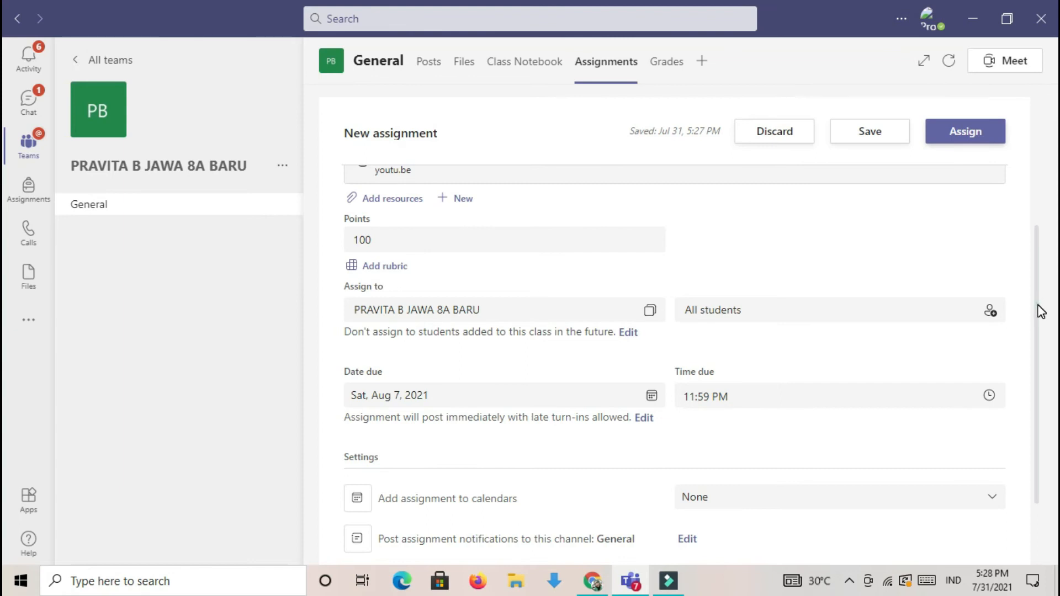
- Save the TUGAS 2 RAGAM NGOKO (31 Juli 2021) assignment as a draft
left_click_drag(1038, 305, 1013, 211)
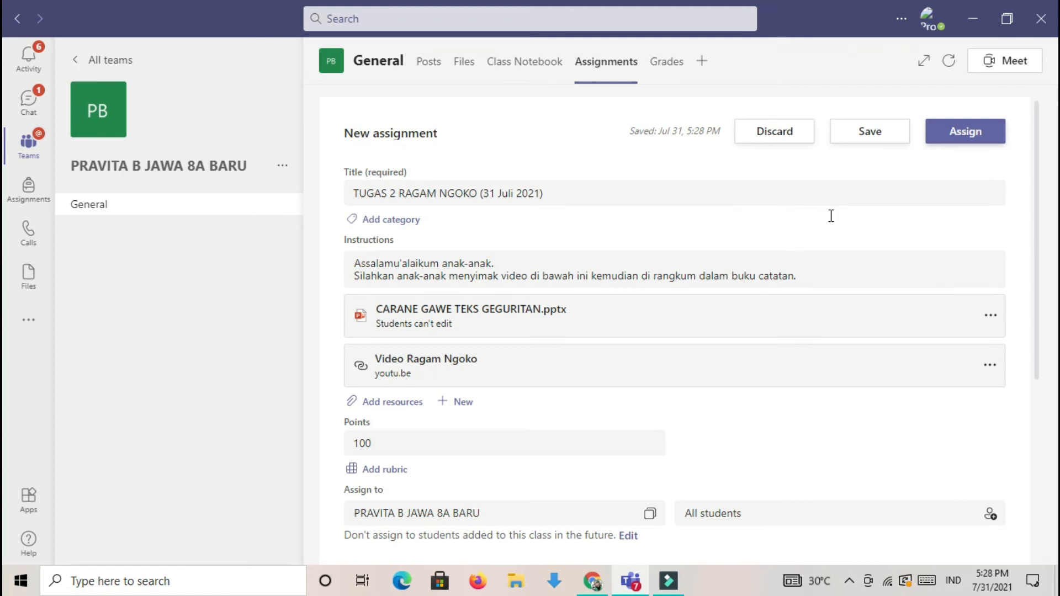
left_click(881, 132)
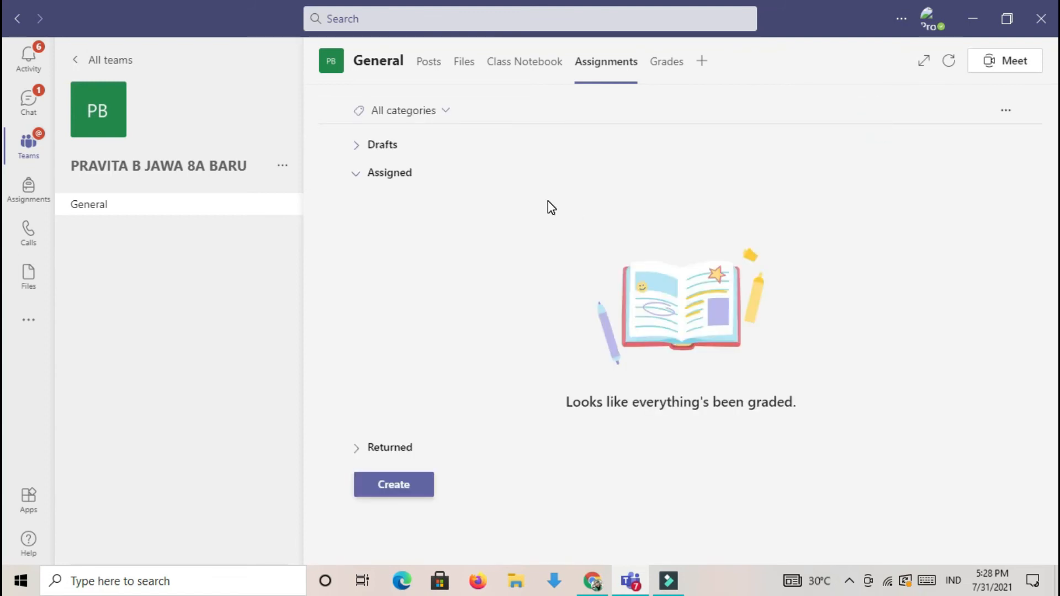
- Reopen the TUGAS 2 RAGAM NGOKO (31 Juli 2021) draft from the class's draft assignments and assign it to the students
left_click(384, 147)
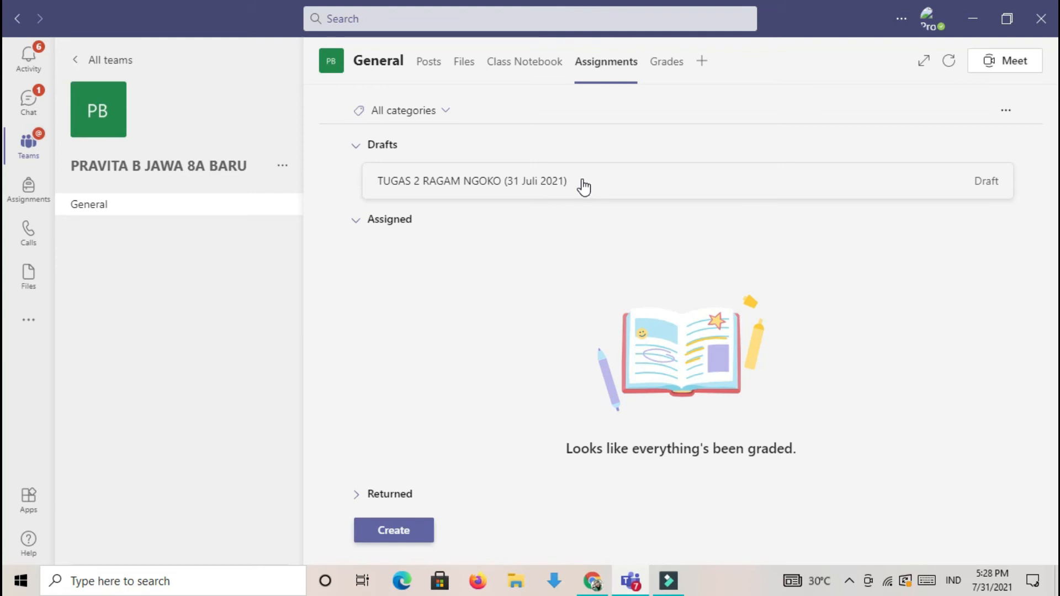
left_click(541, 178)
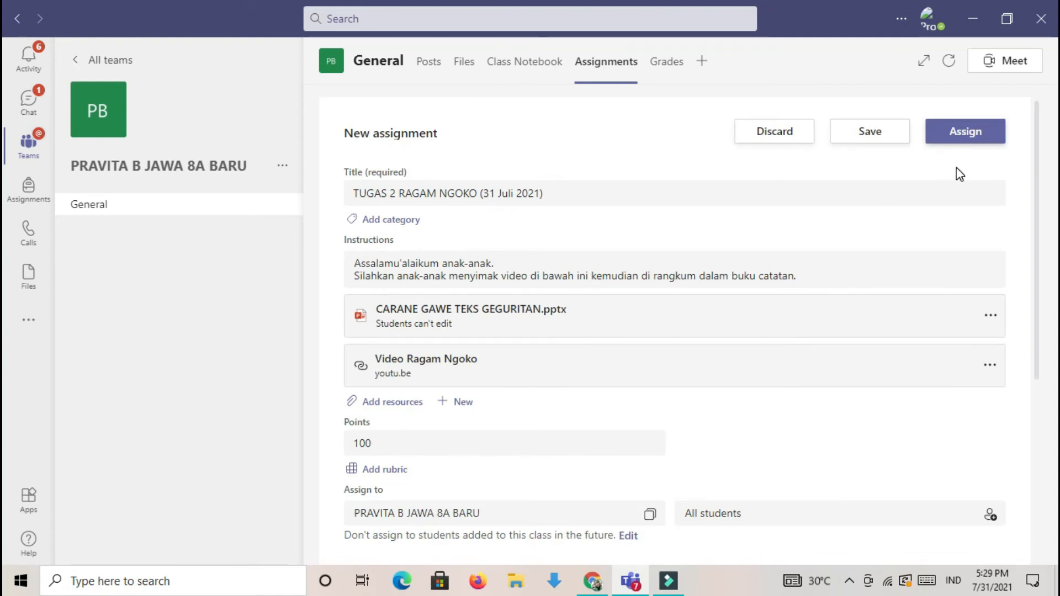
left_click(974, 136)
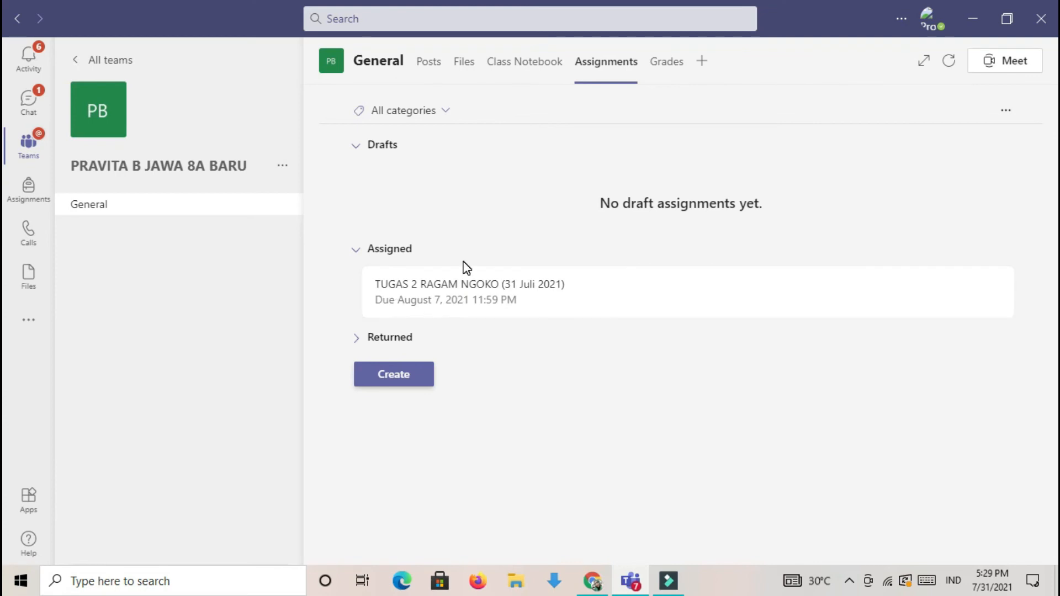
- Open the TUGAS 2 RAGAM NGOKO (31 Juli 2021) assignment from its post in the General channel
left_click(90, 204)
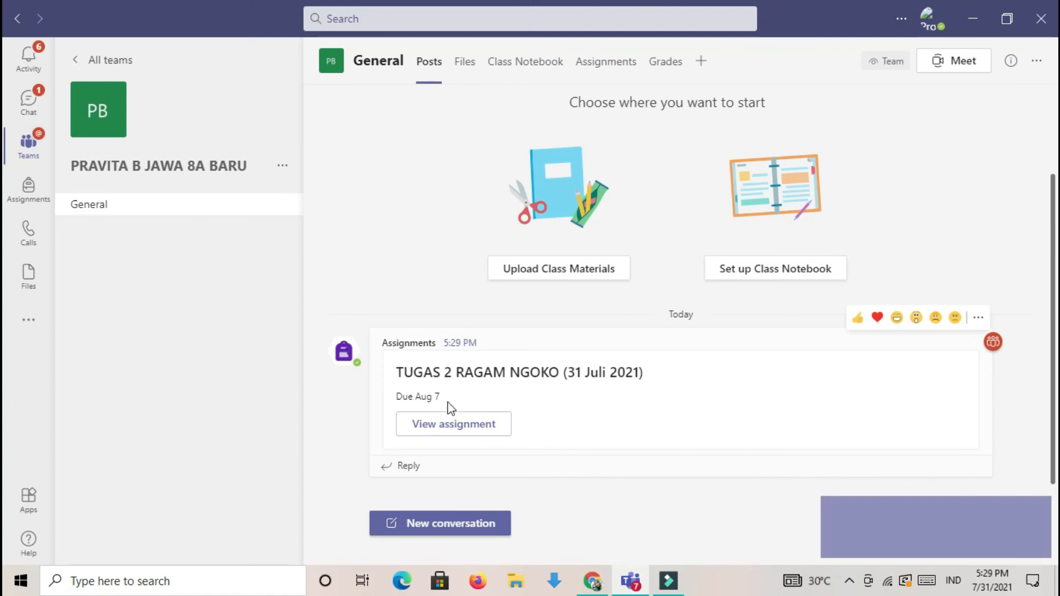
left_click(445, 426)
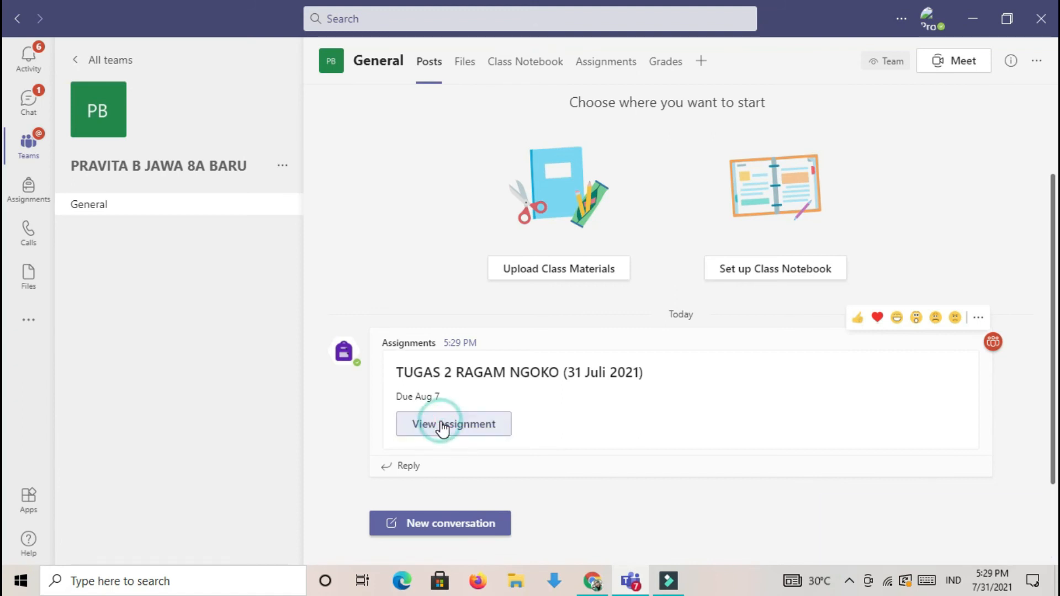